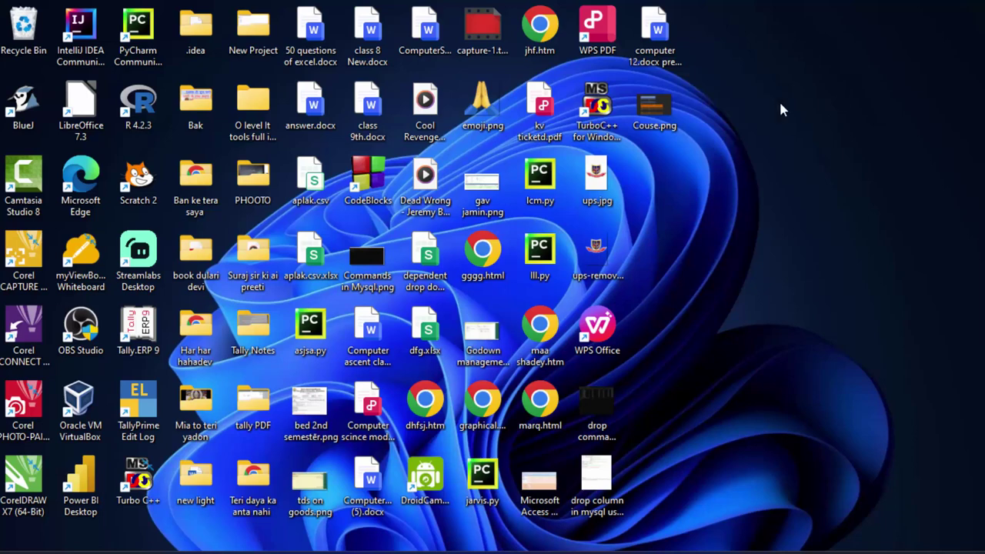
# Refresh the desktop several times from its right-click menu.
pyautogui.rightClick(763, 86)
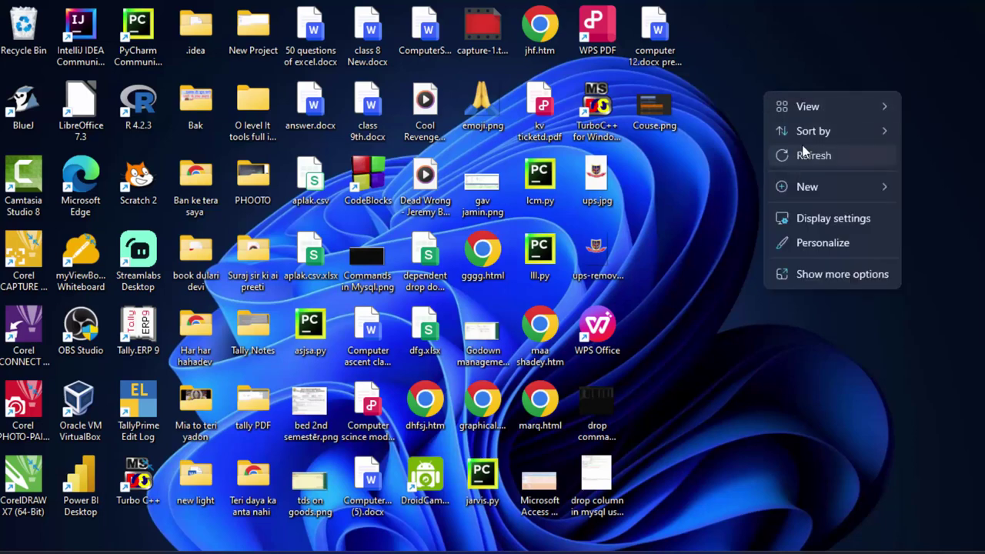
pyautogui.click(804, 154)
pyautogui.rightClick(786, 117)
pyautogui.click(809, 185)
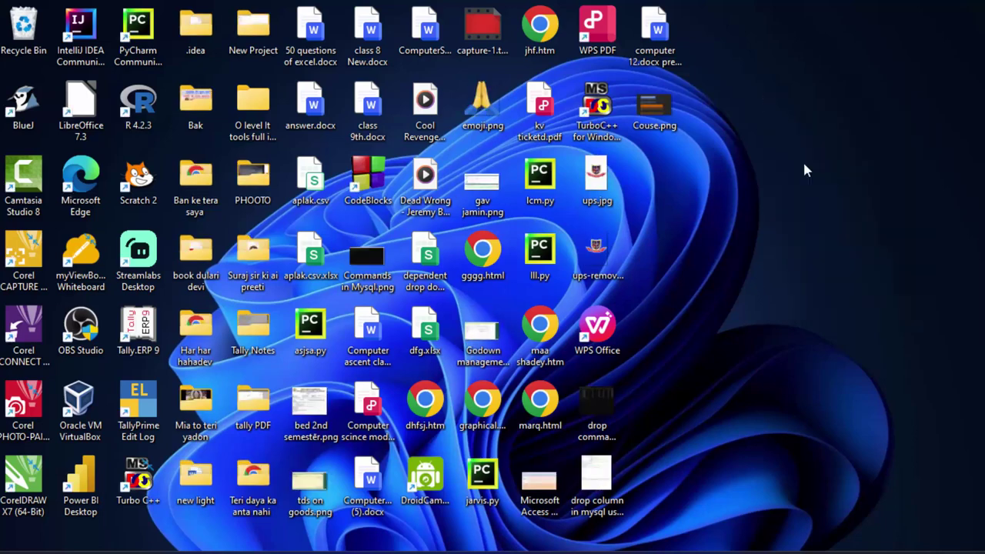
pyautogui.rightClick(794, 121)
pyautogui.click(824, 187)
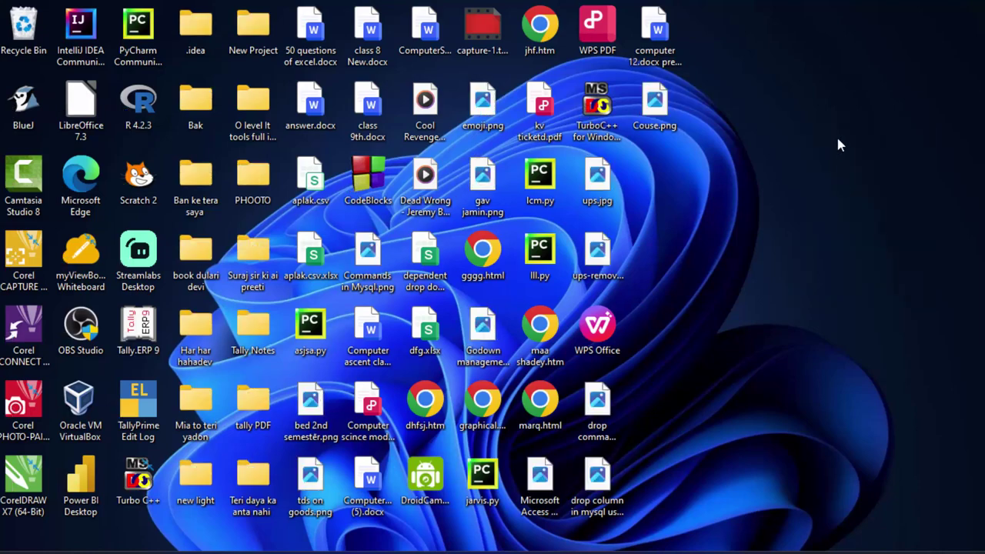
pyautogui.rightClick(838, 139)
pyautogui.click(840, 203)
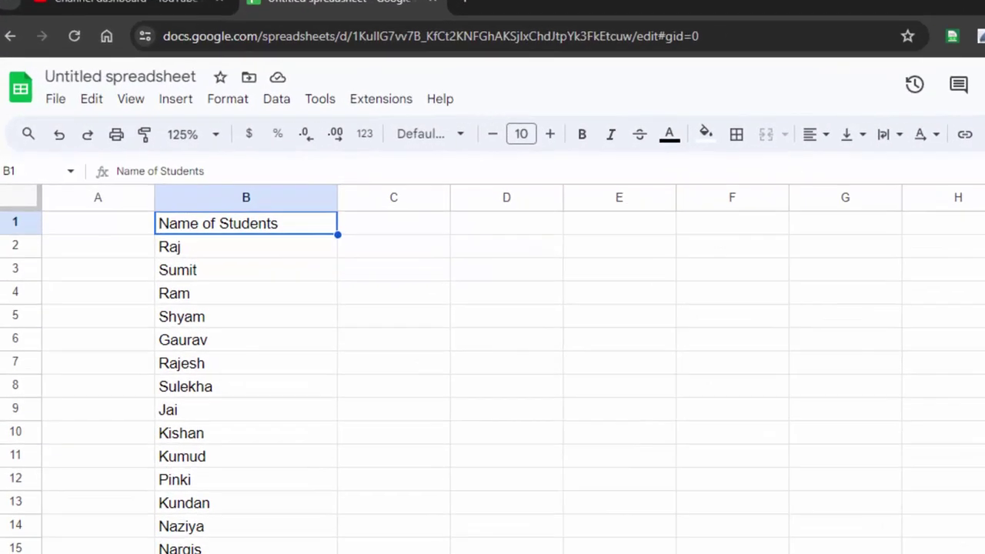
# Select Raj in column B and scroll through the student name list.
pyautogui.click(167, 231)
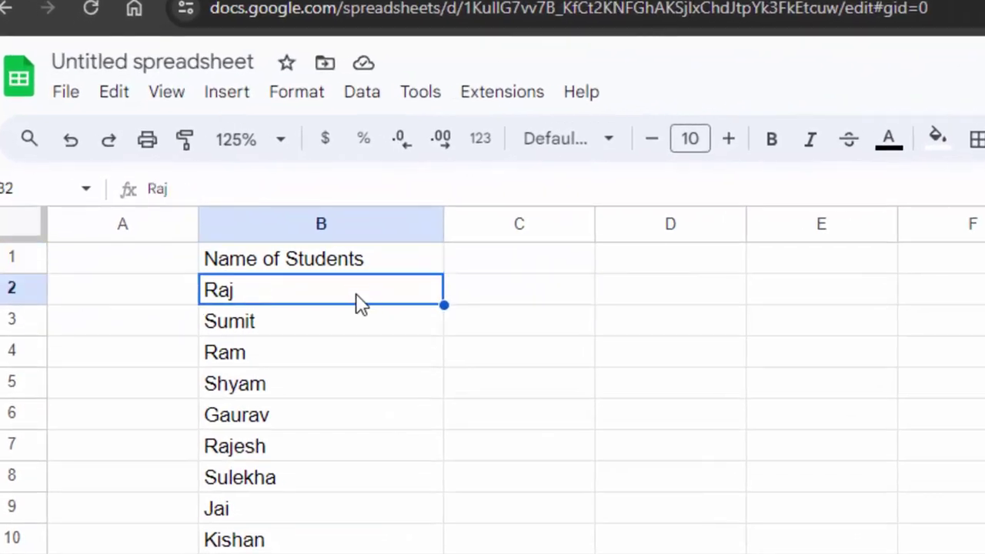
pyautogui.scroll(-1, 337, 423)
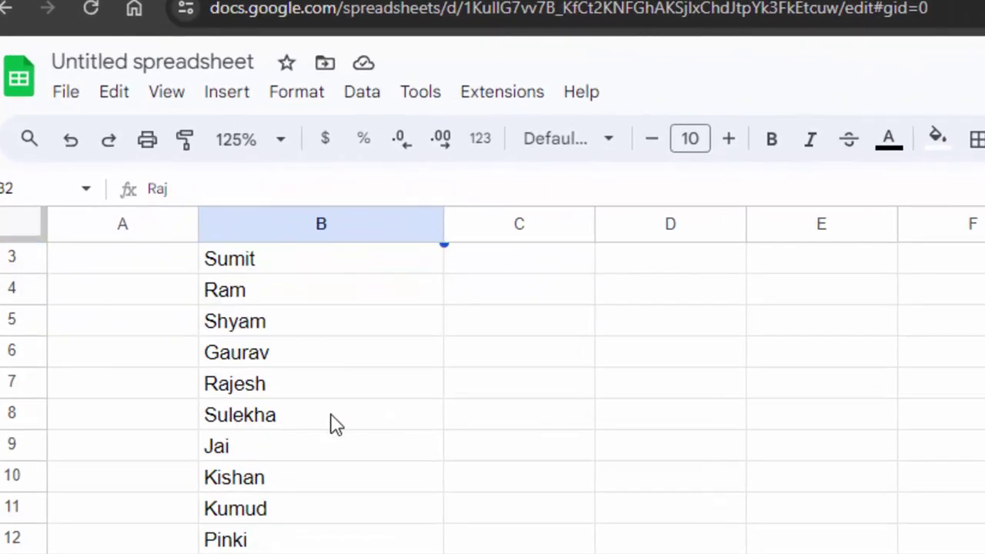
pyautogui.scroll(-1, 337, 423)
pyautogui.scroll(-1, 328, 424)
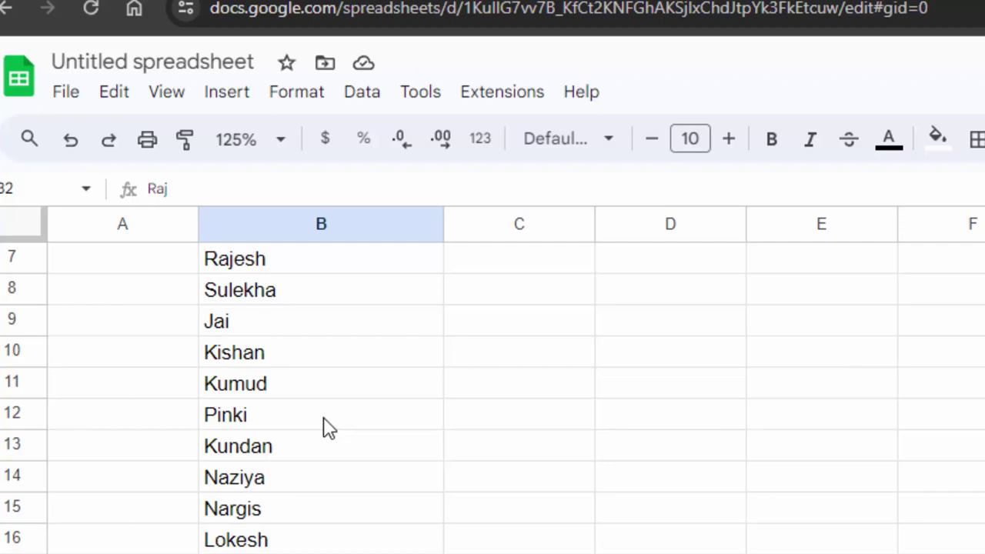
pyautogui.scroll(-1, 324, 438)
pyautogui.scroll(-1, 324, 439)
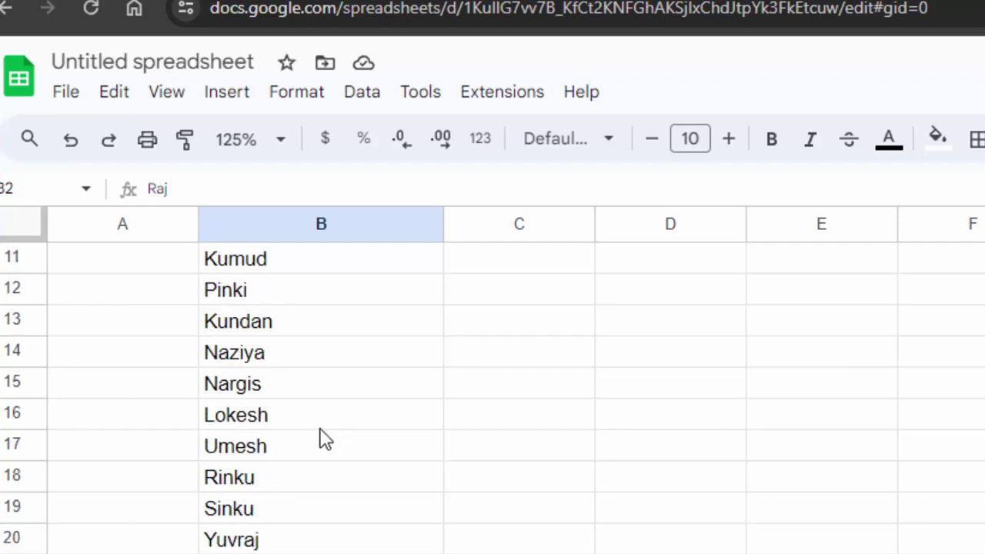
pyautogui.scroll(1, 323, 439)
pyautogui.scroll(3, 324, 438)
pyautogui.scroll(2, 324, 438)
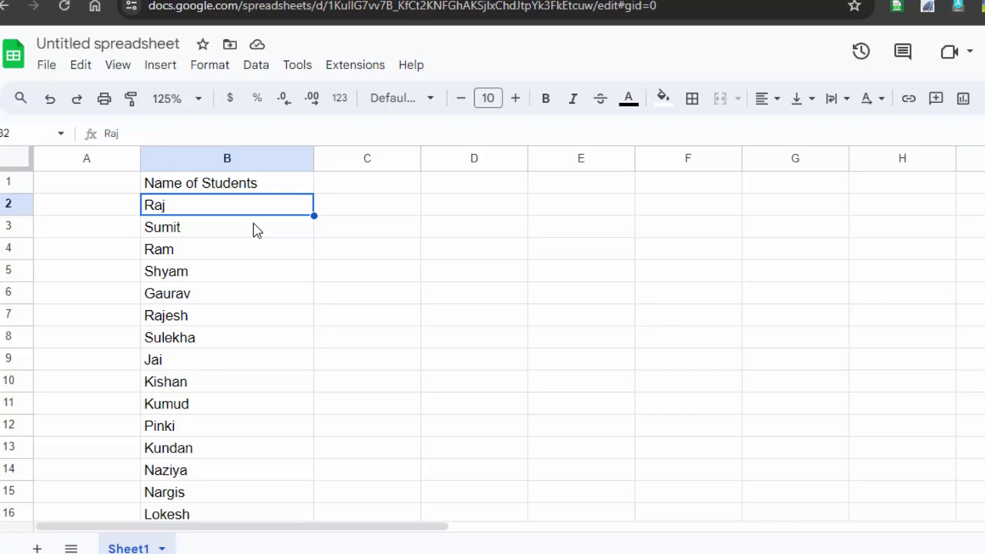
# Retitle the spreadsheet 'Serachable Dropdown'.
pyautogui.click(167, 43)
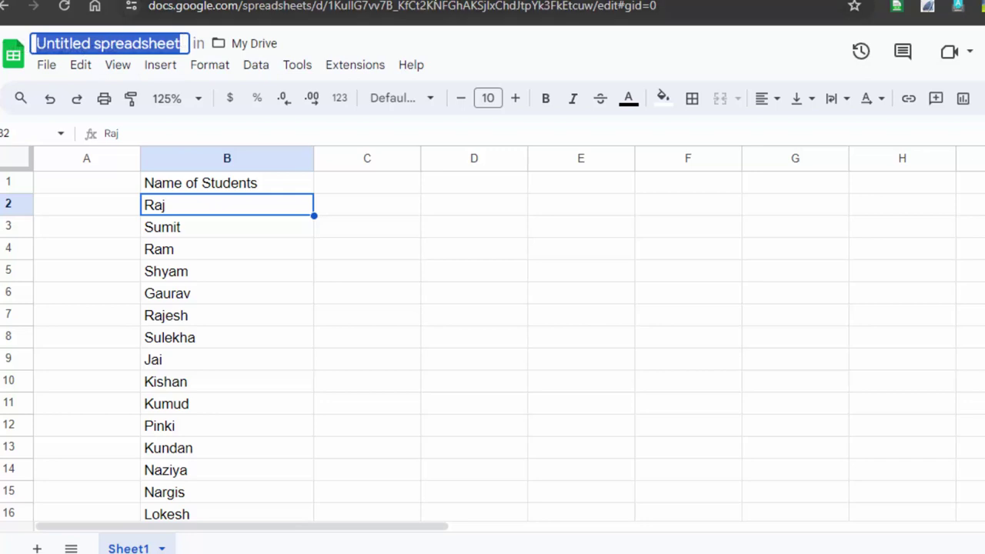
pyautogui.press('BackSpace')
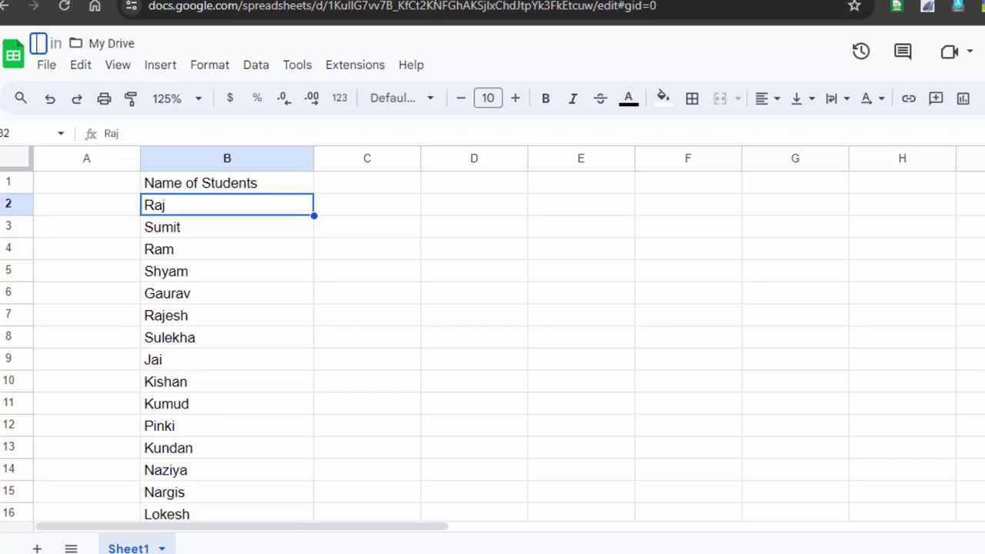
pyautogui.write('Ser')
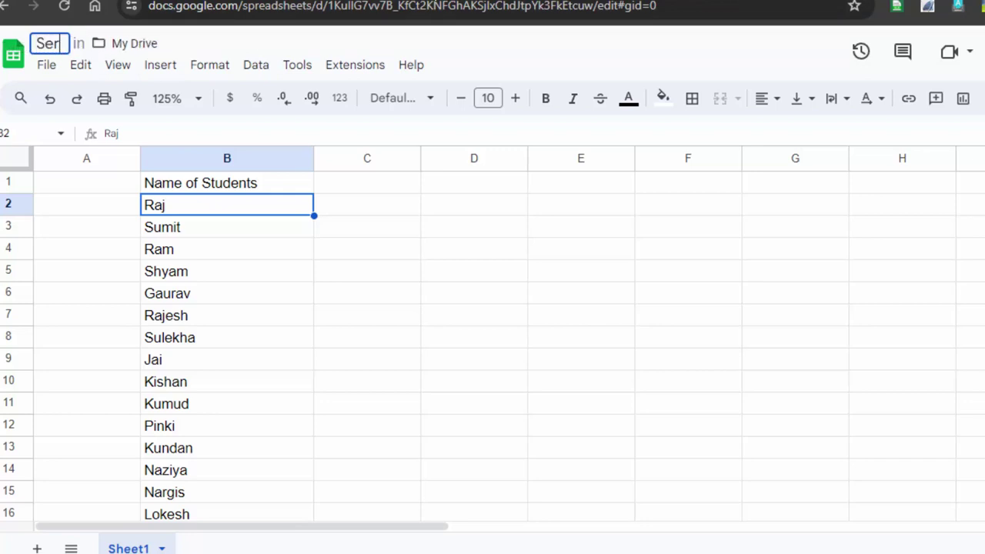
pyautogui.write('achable ')
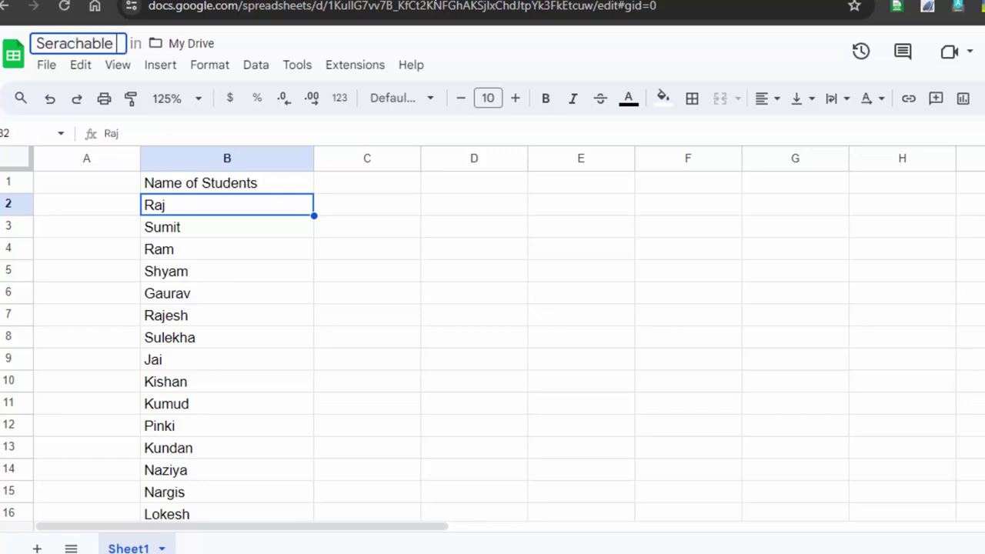
pyautogui.write('Dr')
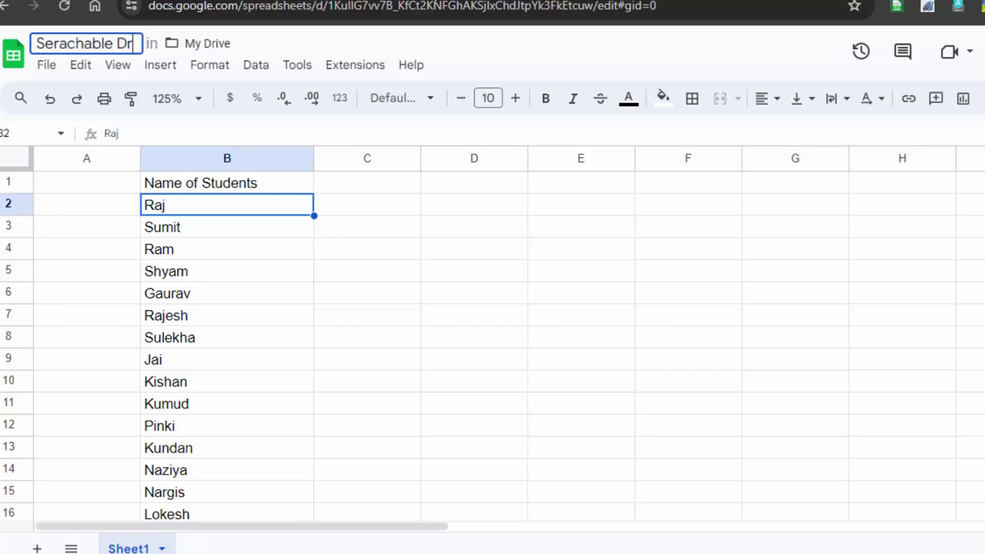
pyautogui.write('opdown')
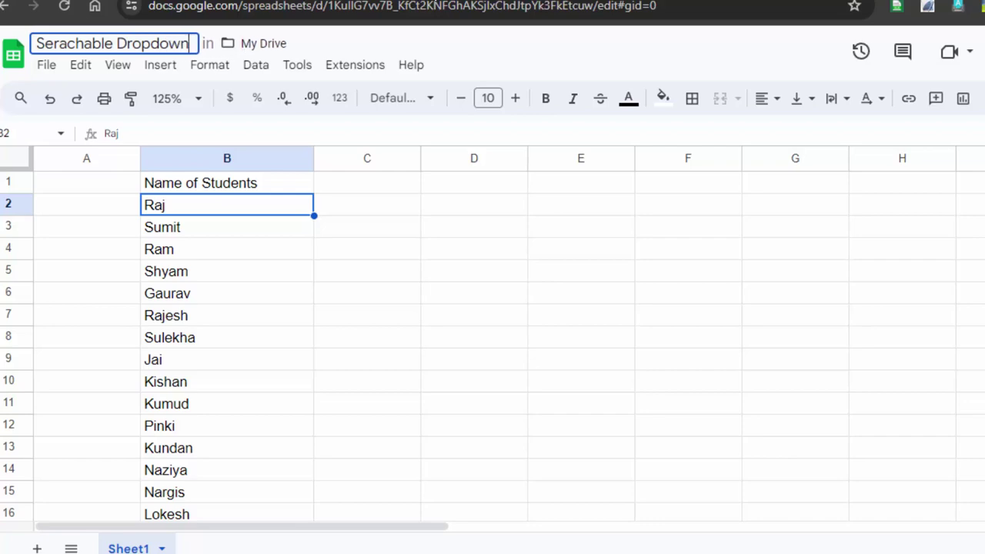
pyautogui.press('Return')
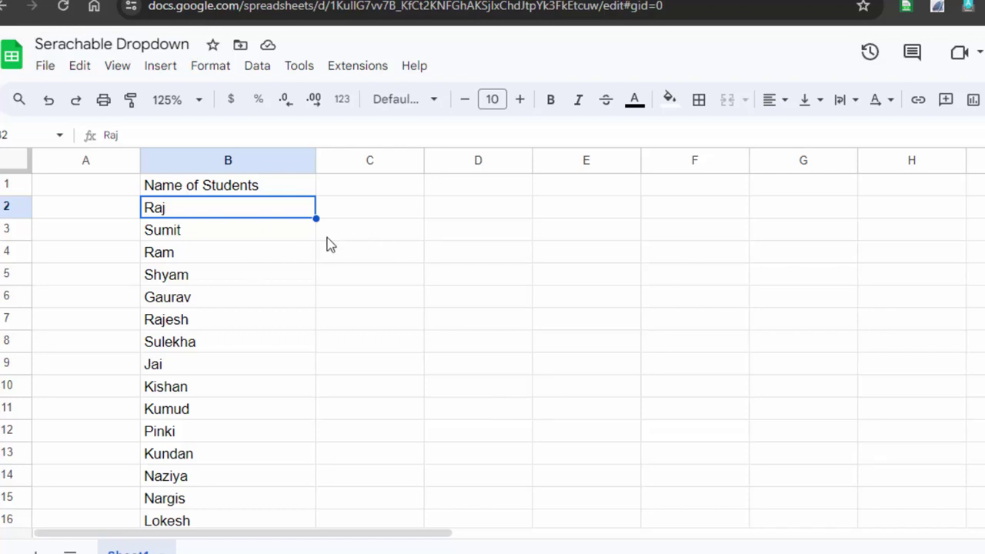
# Apply all borders to the student names in B1:B27.
pyautogui.click(501, 207)
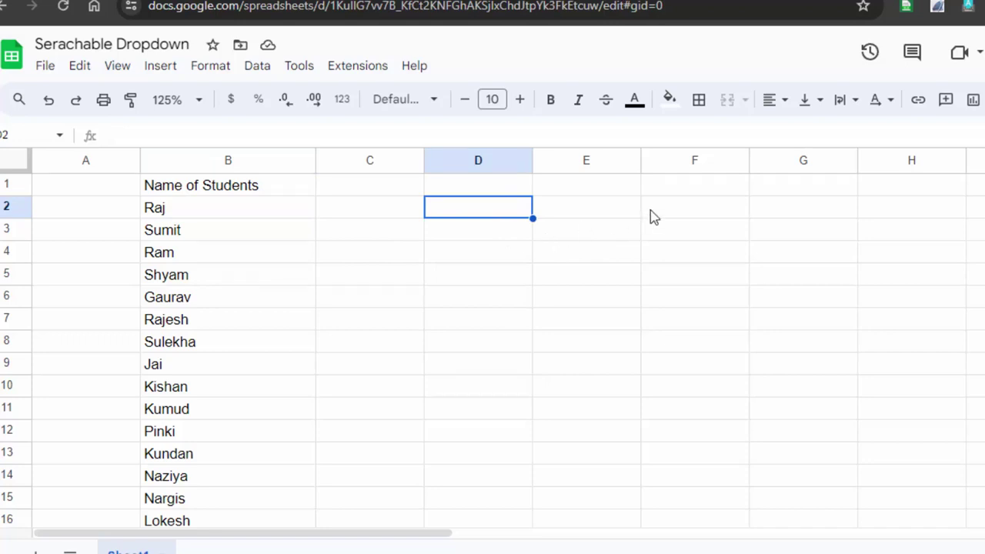
pyautogui.moveTo(204, 193); pyautogui.dragTo(213, 546)
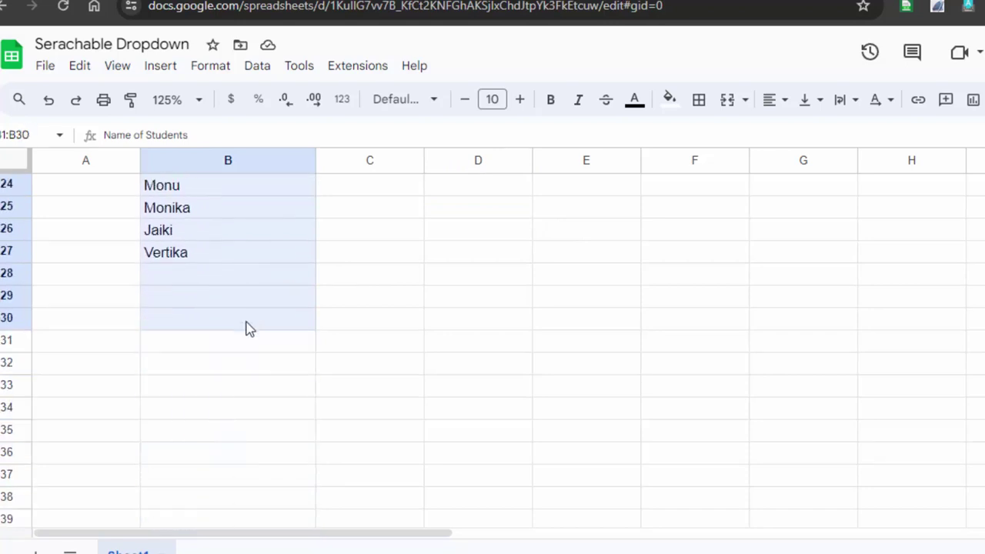
pyautogui.moveTo(214, 546); pyautogui.dragTo(249, 263)
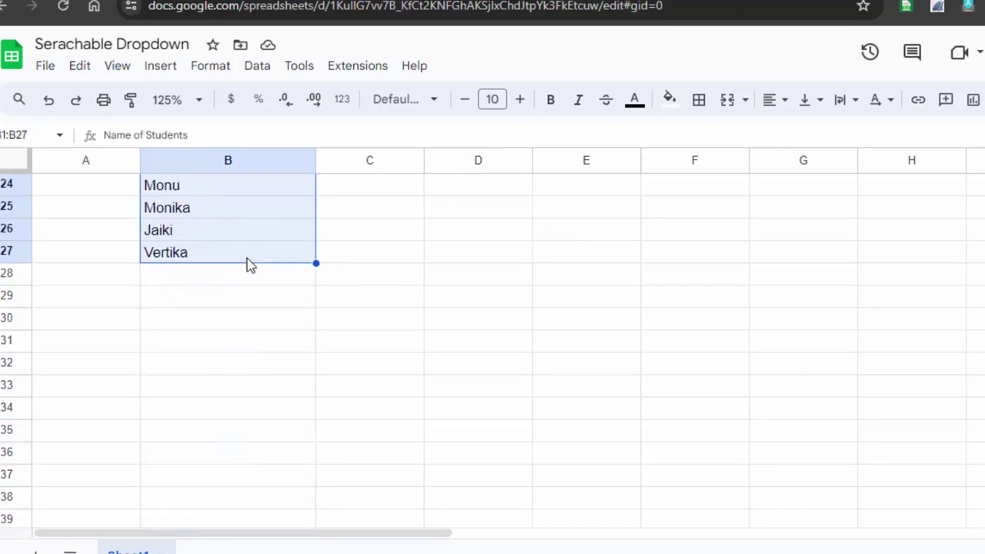
pyautogui.click(704, 106)
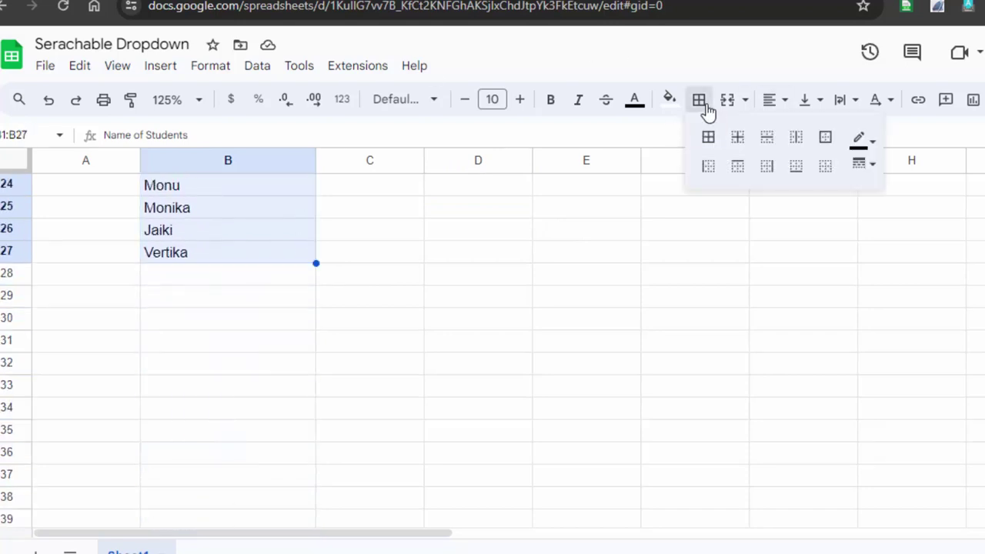
pyautogui.click(708, 137)
pyautogui.scroll(2, 415, 468)
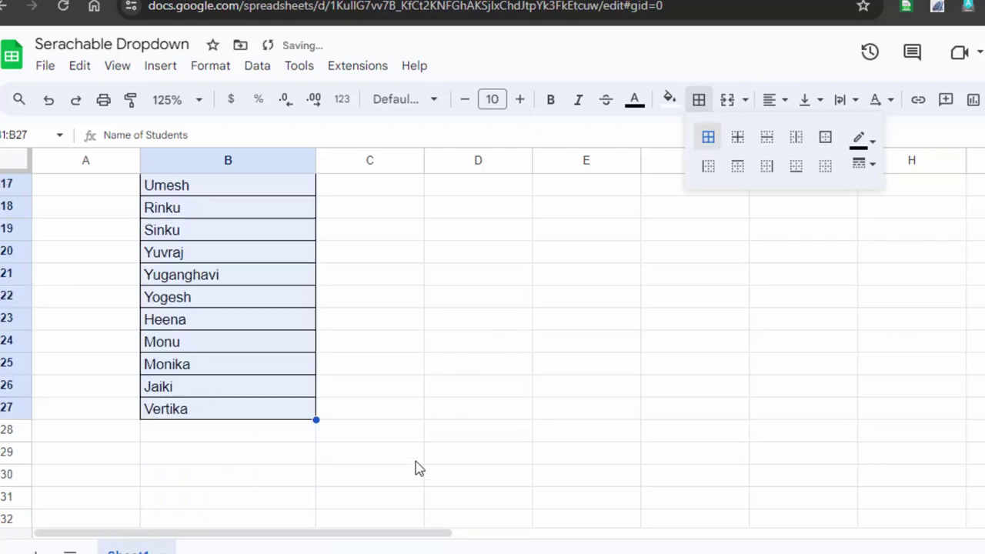
pyautogui.scroll(3, 396, 454)
pyautogui.scroll(2, 373, 440)
# Make the 'Name of Students' header in B1 bold on a yellow fill, then select E2.
pyautogui.click(462, 318)
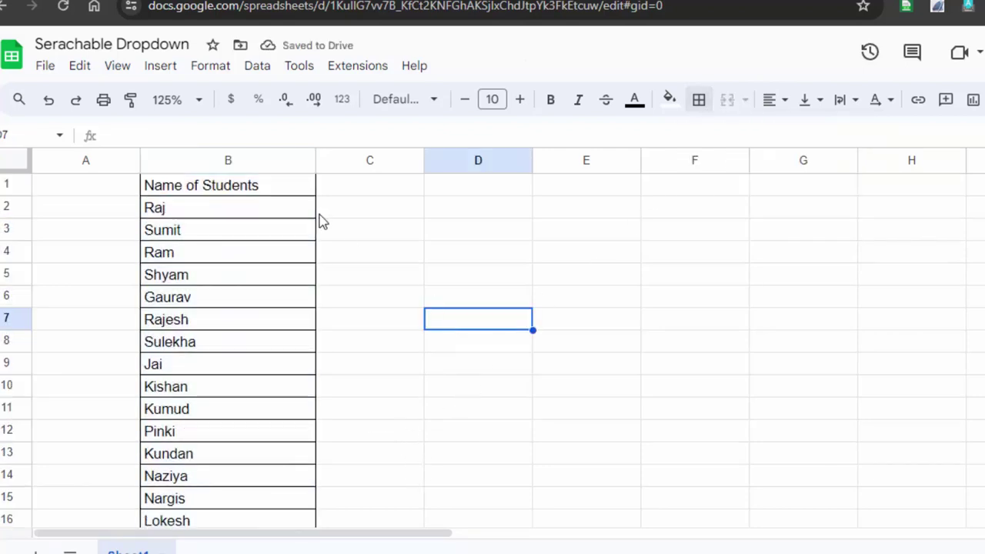
pyautogui.click(276, 185)
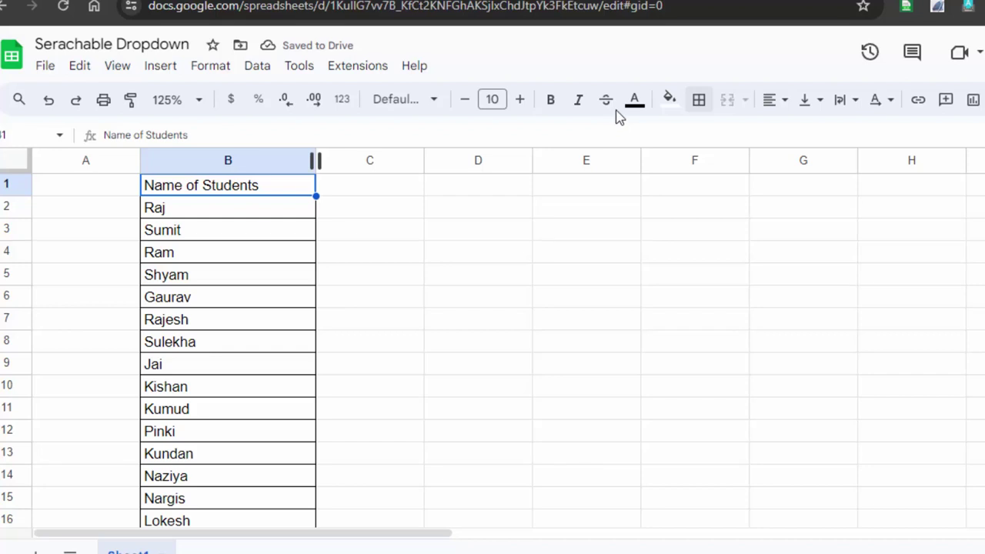
pyautogui.click(669, 98)
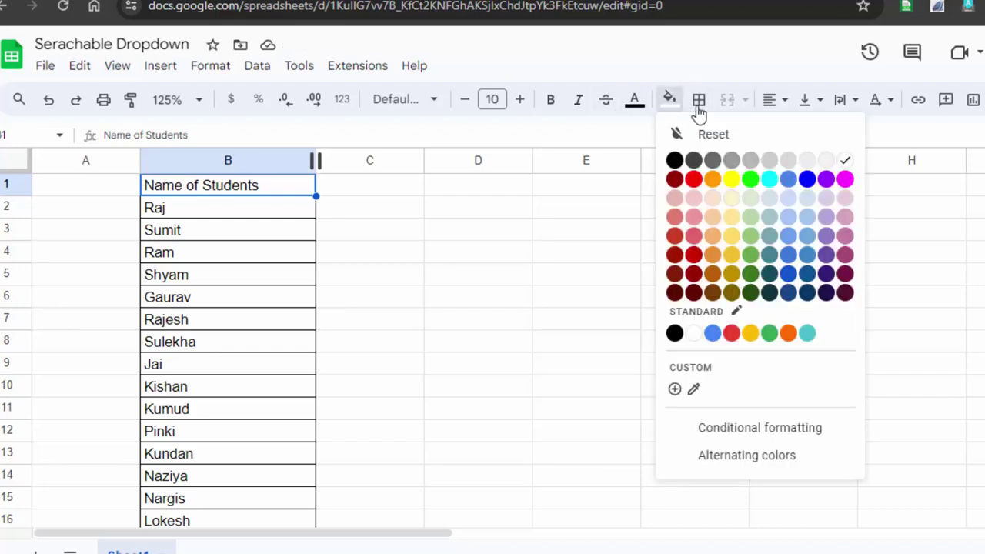
pyautogui.click(731, 179)
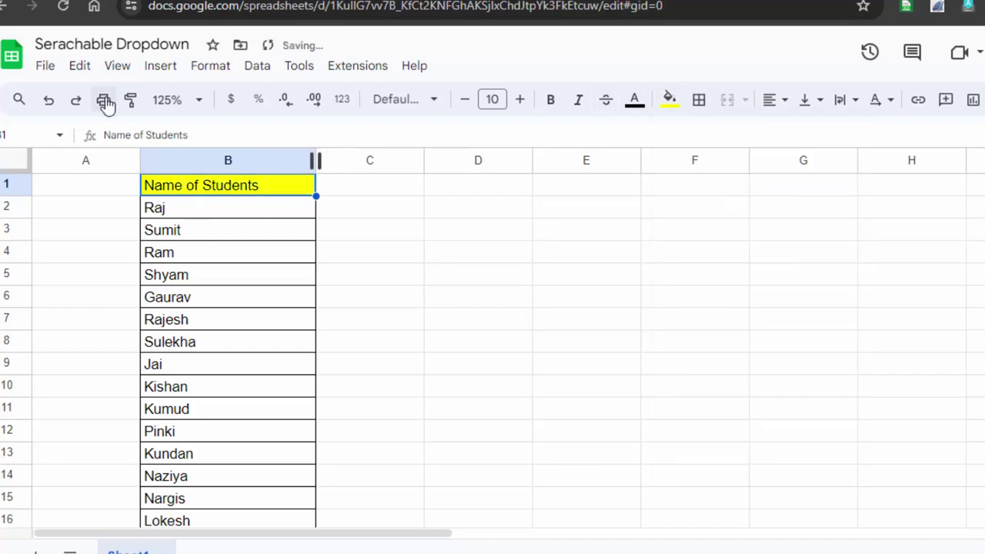
pyautogui.click(559, 101)
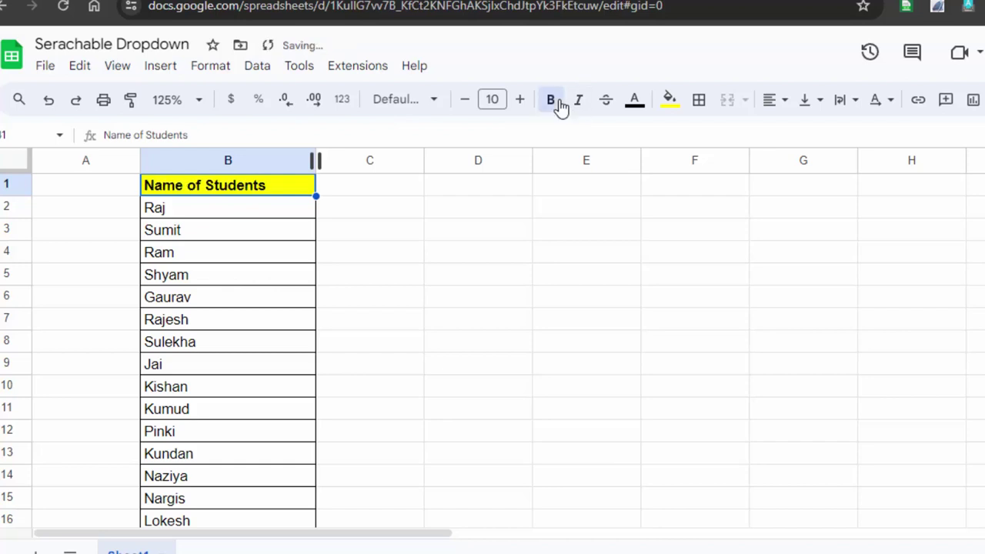
pyautogui.click(448, 278)
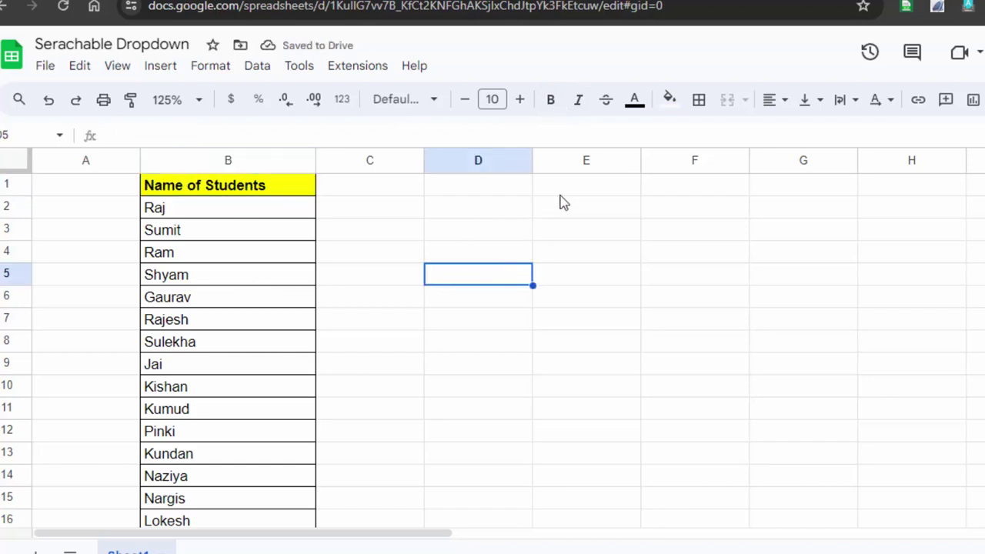
pyautogui.click(579, 208)
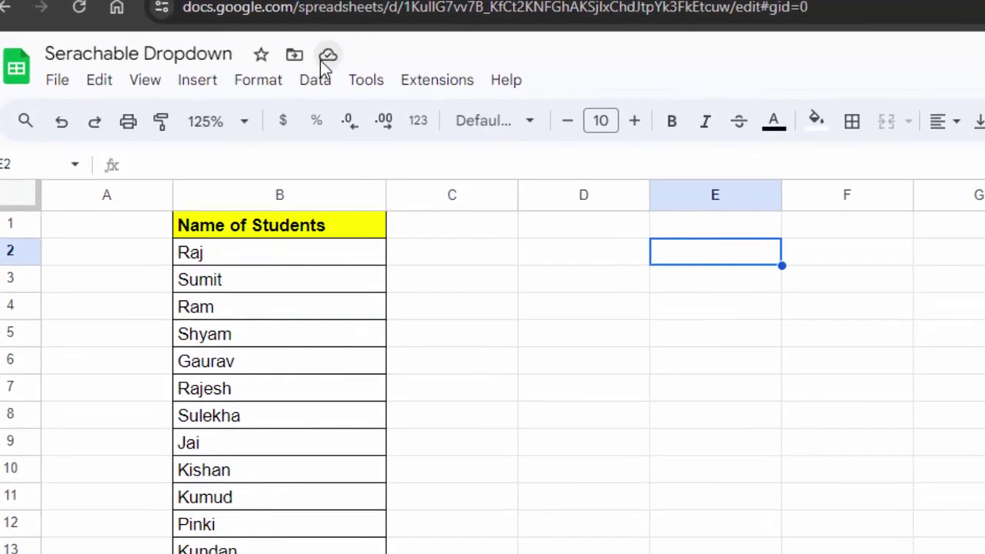
# Add a dropdown validation rule to E2, leaving placeholder items Option 1 and Option 2.
pyautogui.click(317, 81)
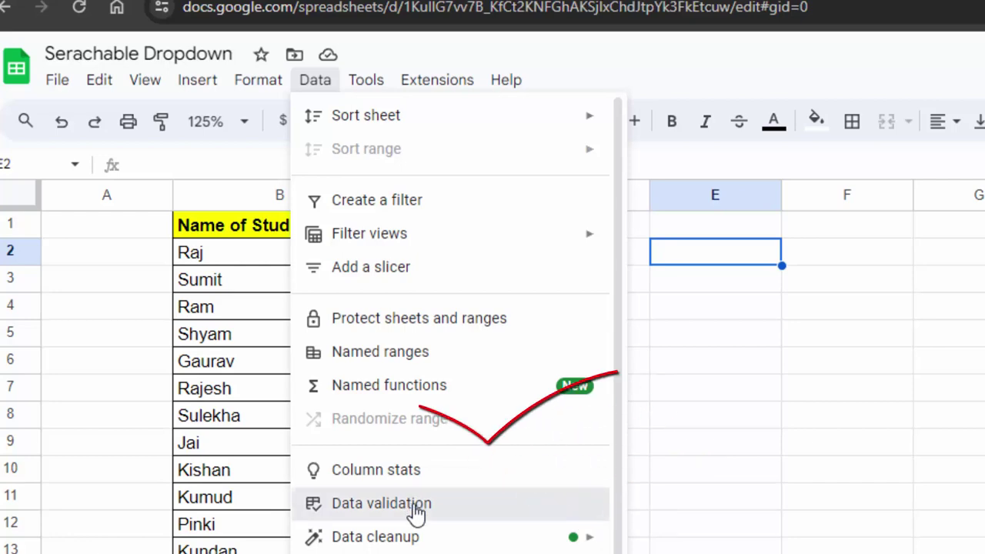
pyautogui.press('Escape')
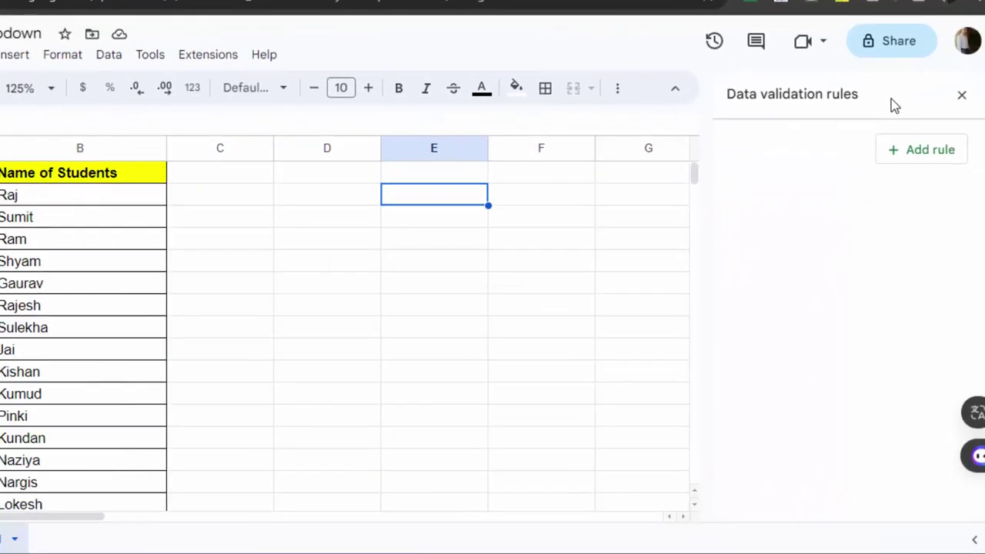
pyautogui.click(918, 152)
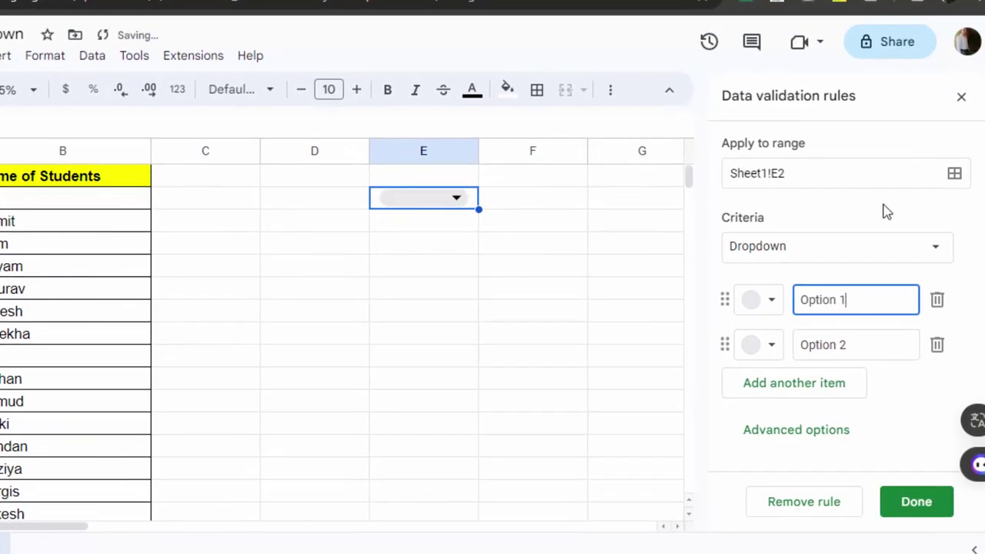
pyautogui.click(915, 151)
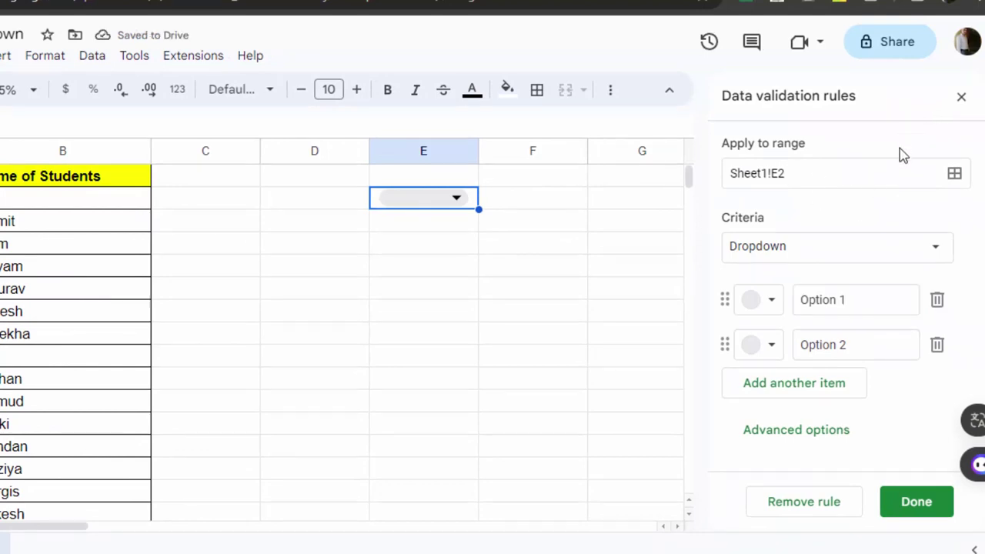
# Switch E2's validation criterion to 'Dropdown (from a range)'.
pyautogui.click(811, 252)
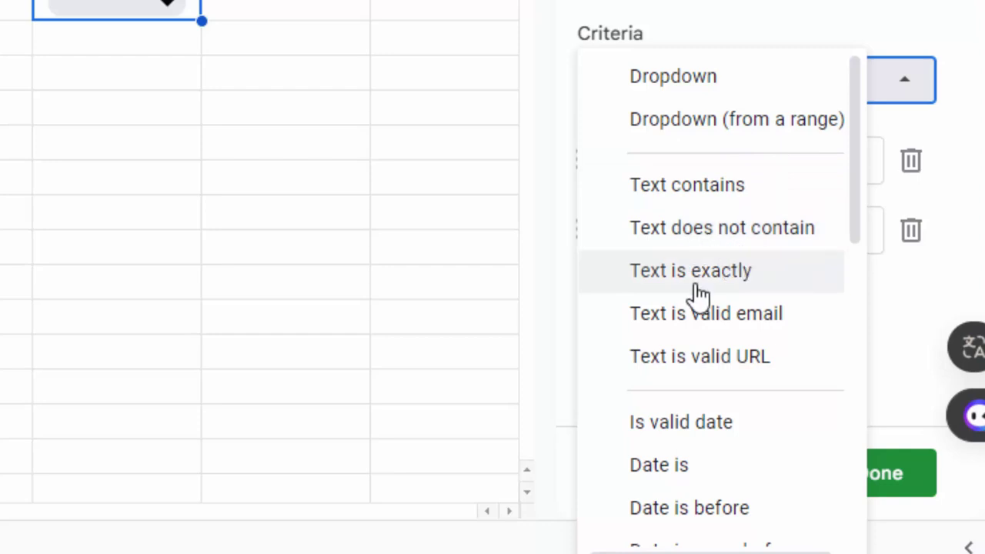
pyautogui.scroll(-2, 699, 519)
pyautogui.scroll(-3, 694, 519)
pyautogui.scroll(-1, 691, 531)
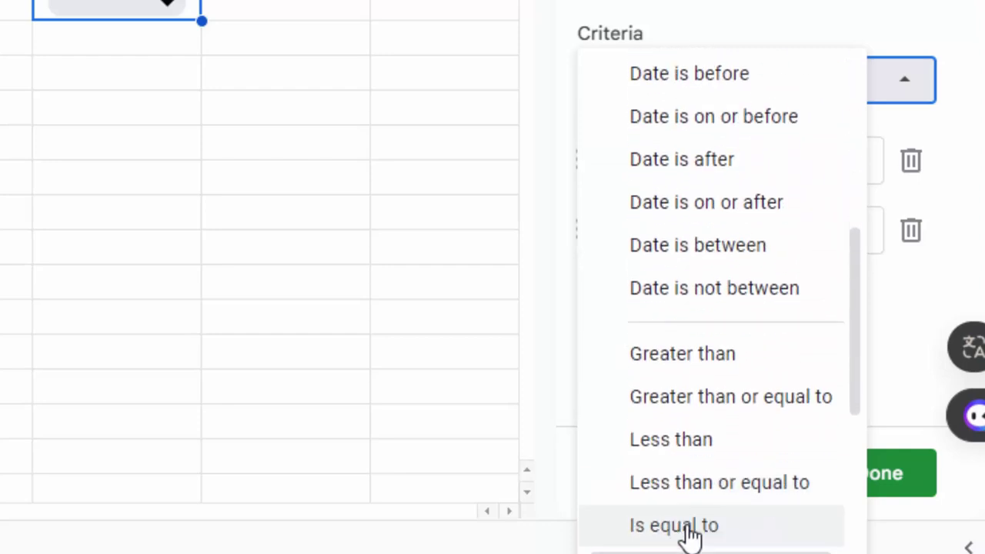
pyautogui.scroll(-3, 690, 536)
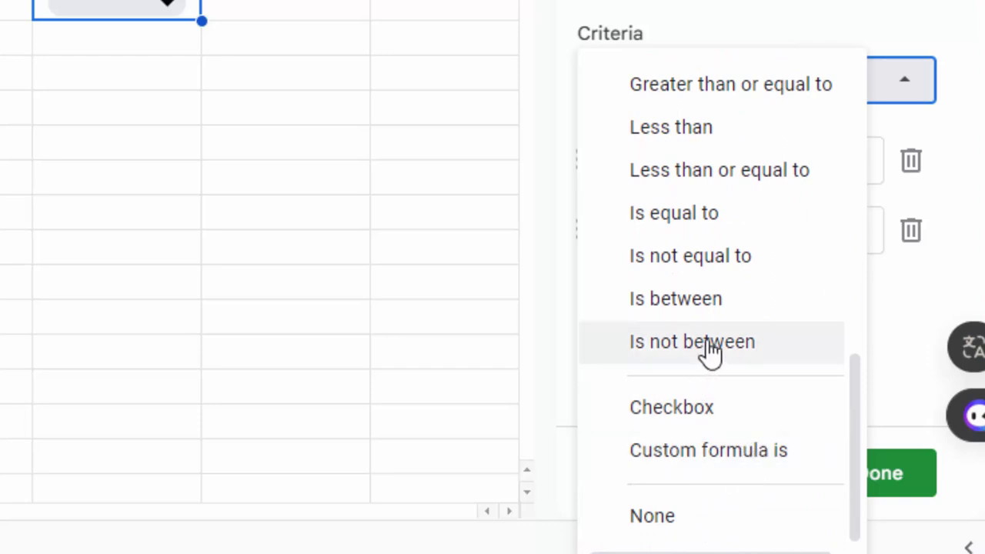
pyautogui.scroll(5, 709, 350)
pyautogui.scroll(4, 708, 352)
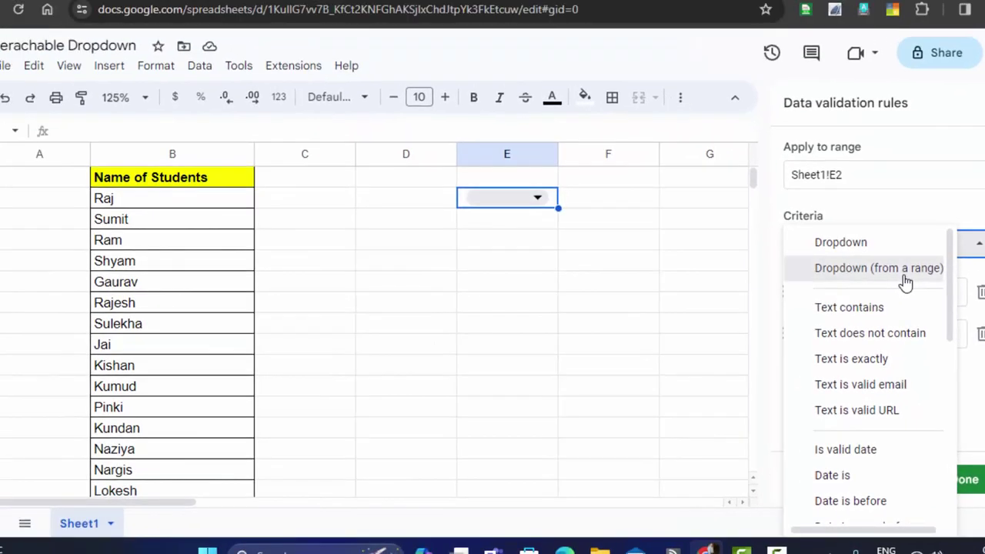
pyautogui.click(890, 264)
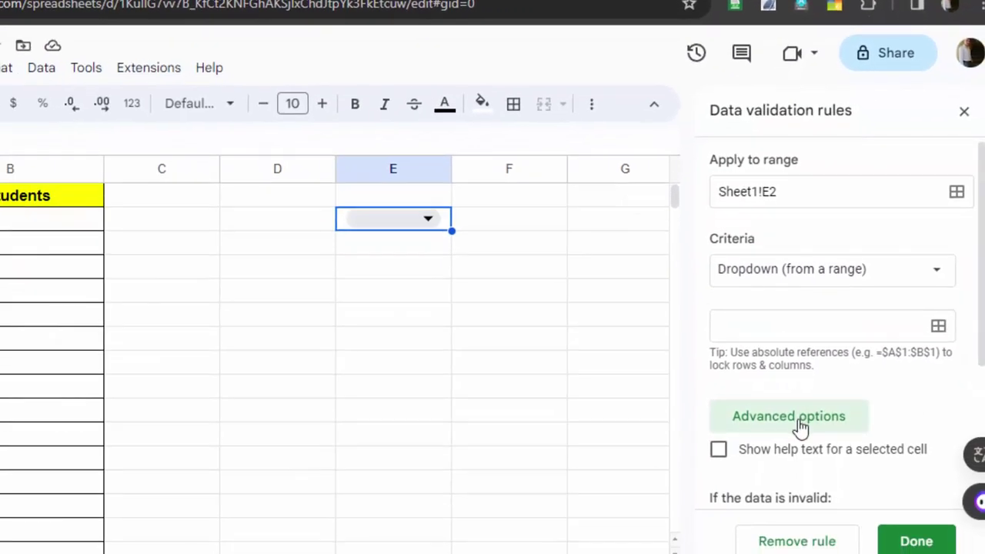
# Set the dropdown's source range to Sheet1!B2:B55.
pyautogui.scroll(-3, 800, 425)
pyautogui.scroll(3, 783, 437)
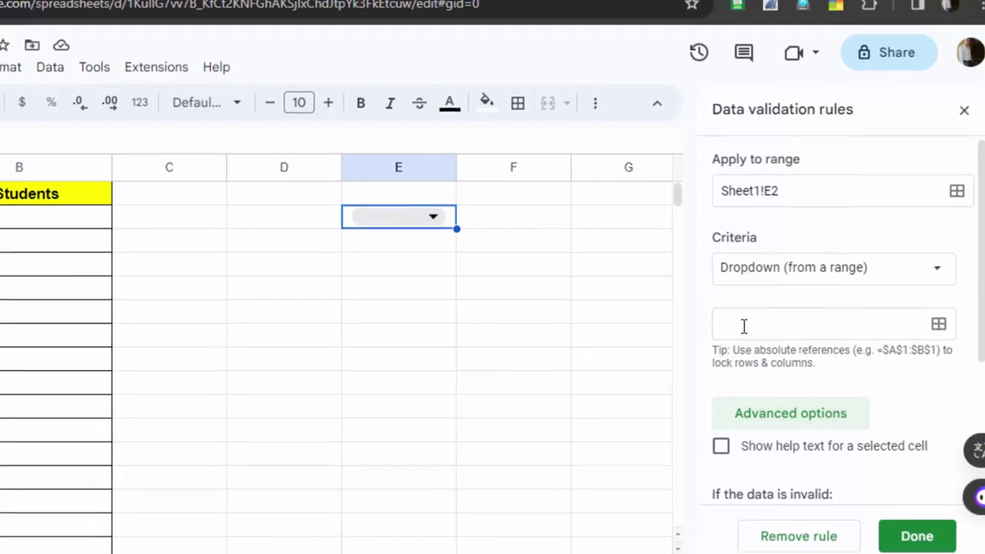
pyautogui.click(742, 329)
pyautogui.moveTo(131, 202)
pyautogui.mouseDown()
pyautogui.moveTo(123, 437)
pyautogui.moveTo(135, 475)
pyautogui.moveTo(152, 432)
pyautogui.mouseUp()
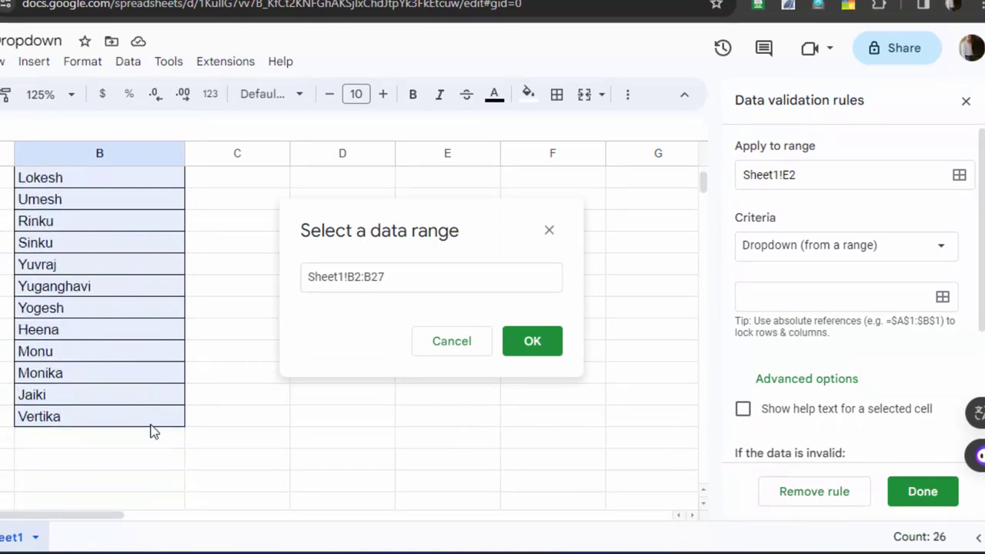
pyautogui.moveTo(154, 432); pyautogui.dragTo(153, 514)
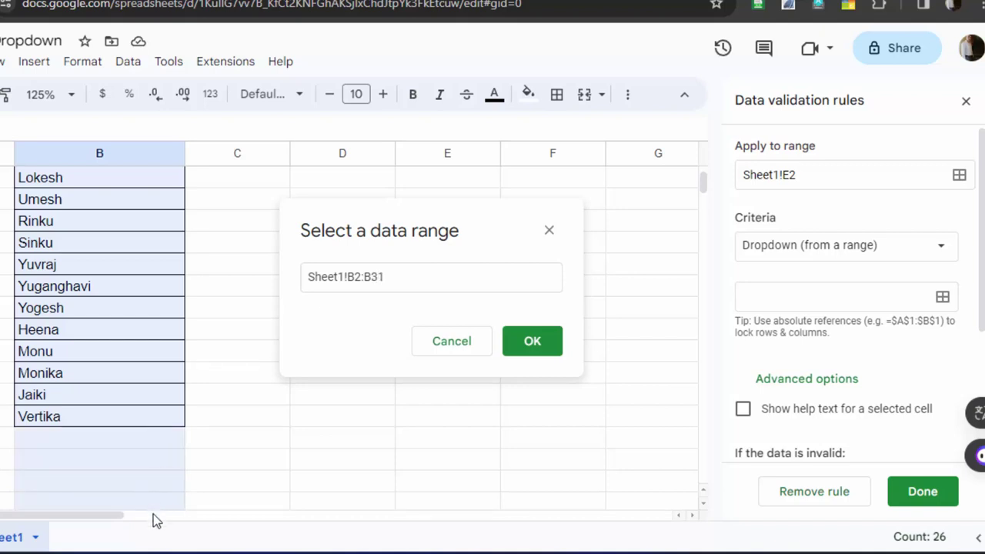
pyautogui.moveTo(154, 552); pyautogui.dragTo(160, 539)
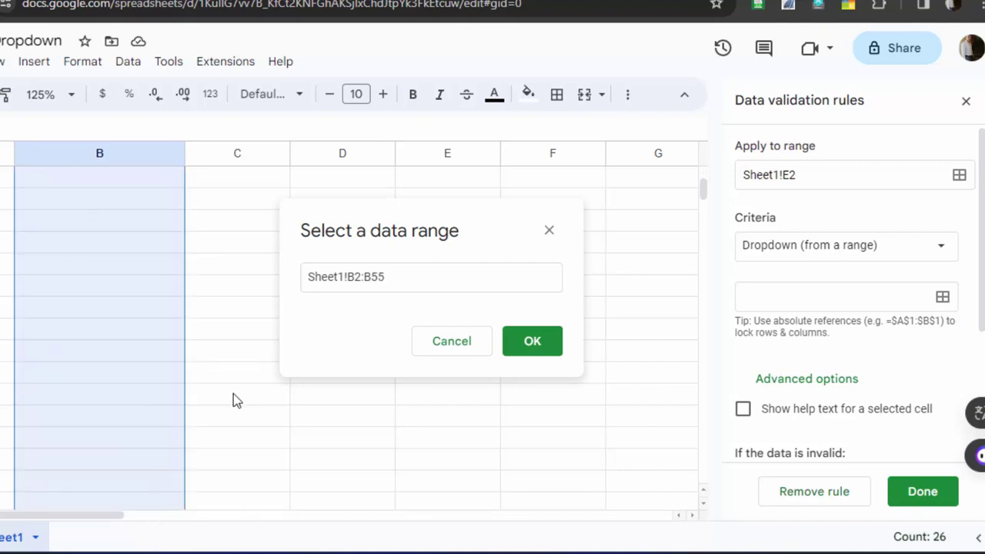
pyautogui.click(532, 344)
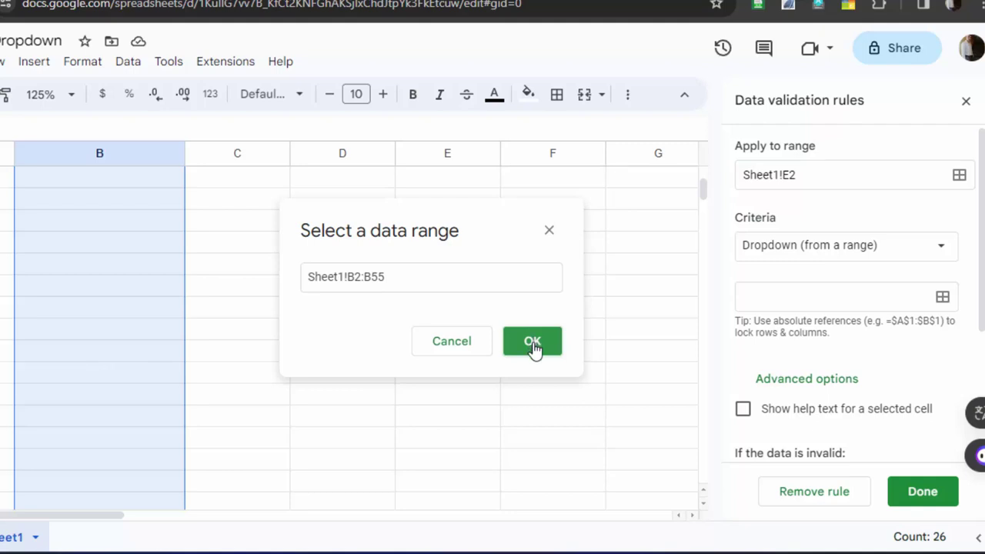
# Confirm the B2:B55 range, keep 'Reject the input' for invalid data, and save the rule.
pyautogui.click(533, 344)
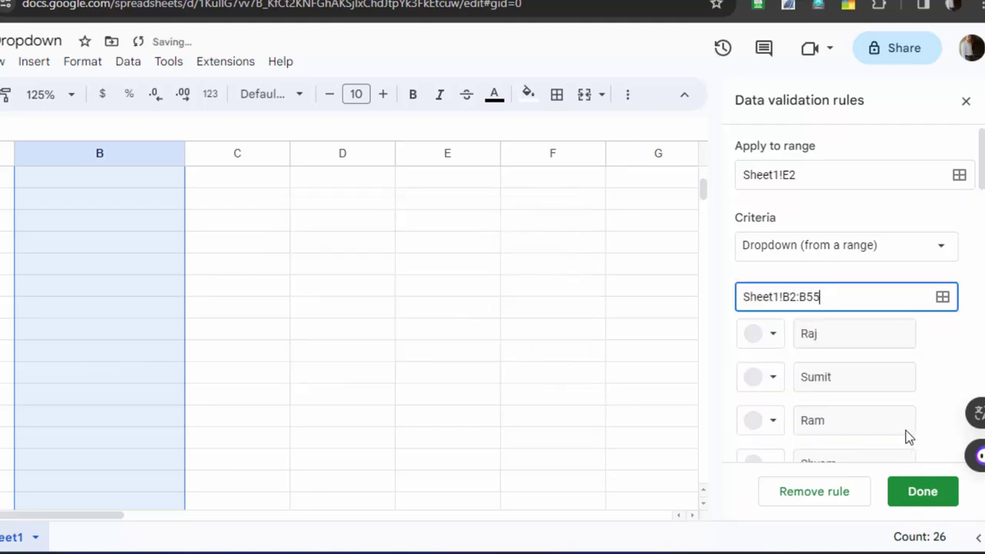
pyautogui.scroll(-4, 906, 433)
pyautogui.scroll(-3, 874, 442)
pyautogui.scroll(-4, 868, 449)
pyautogui.scroll(-5, 877, 447)
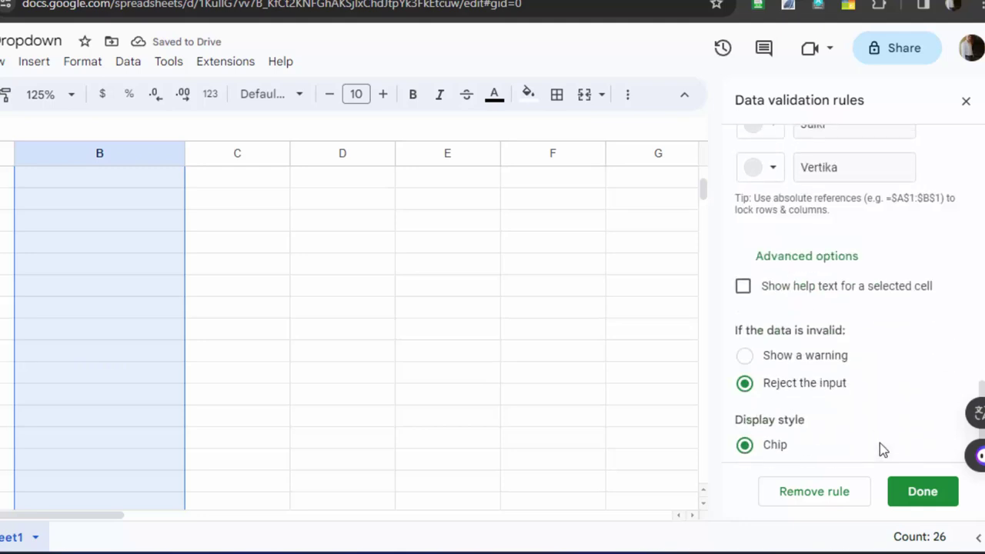
pyautogui.scroll(-2, 879, 444)
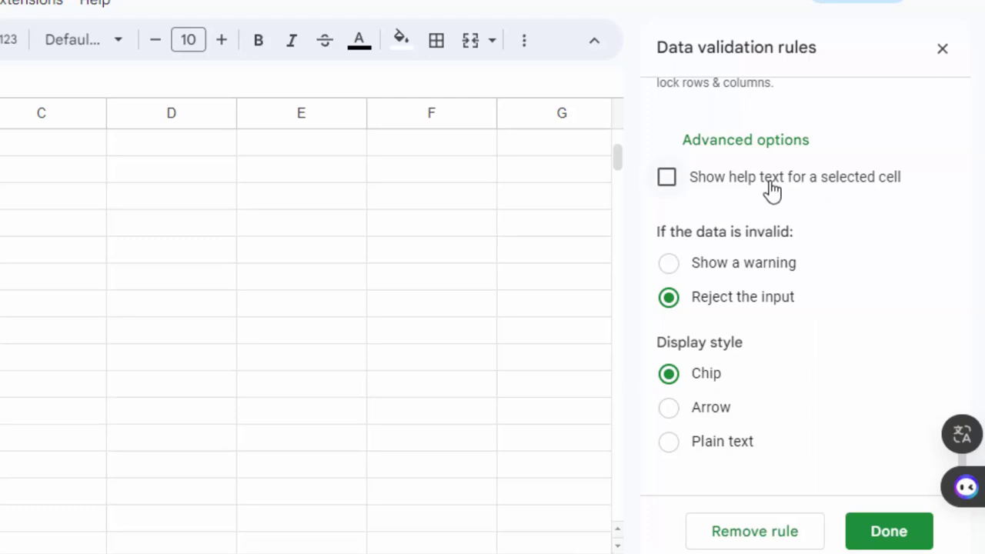
pyautogui.click(668, 265)
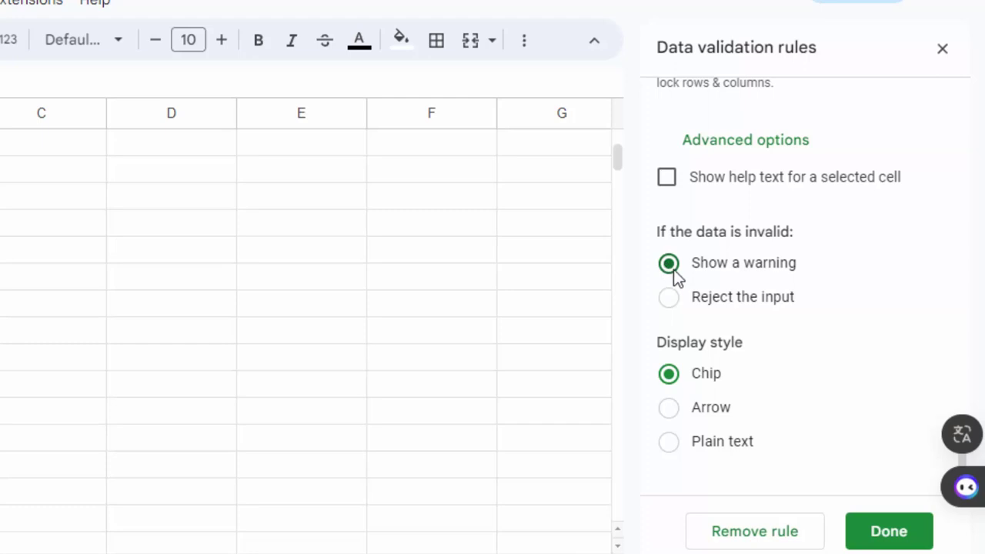
pyautogui.click(668, 300)
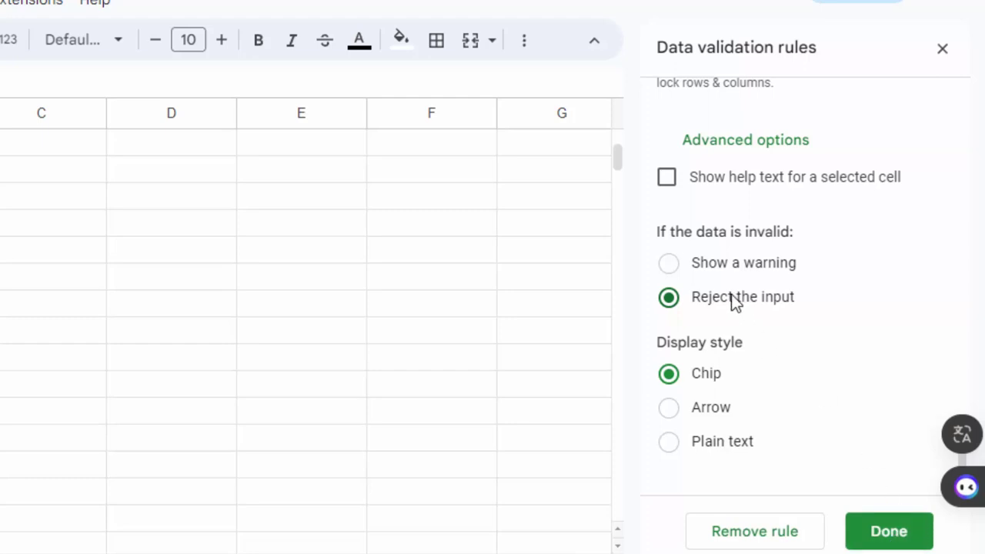
pyautogui.click(904, 536)
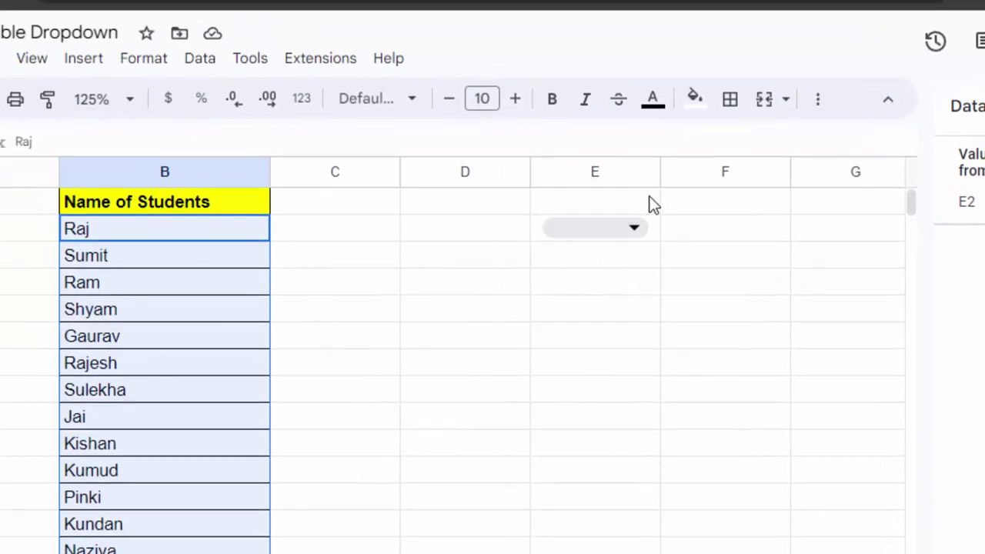
# Widen column E, review the names in E2's dropdown chip, then reselect E2.
pyautogui.moveTo(660, 172); pyautogui.dragTo(708, 229)
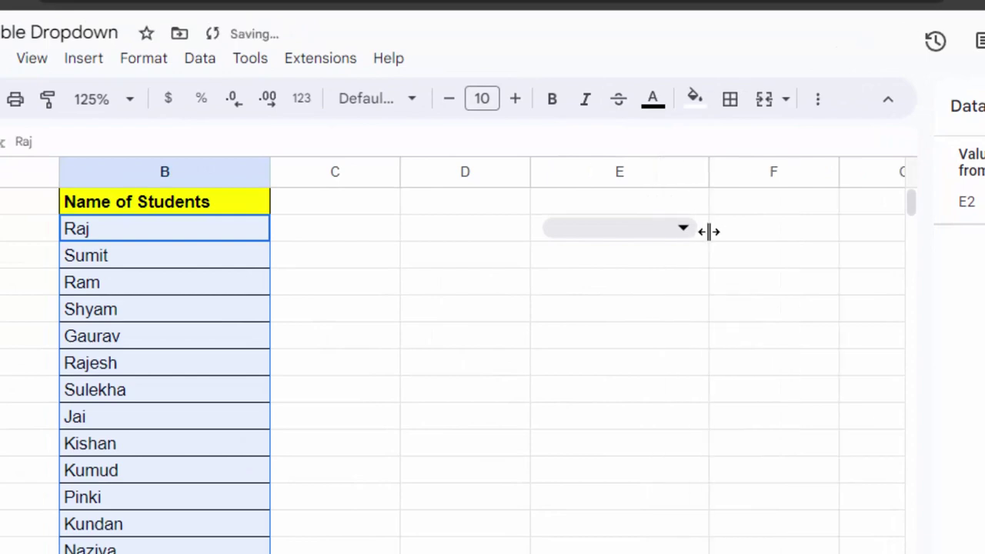
pyautogui.click(678, 222)
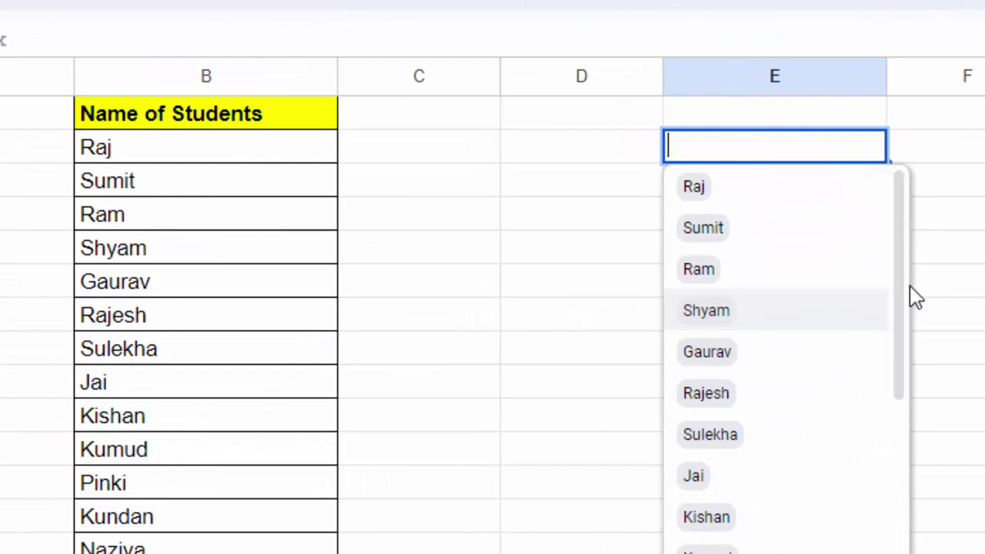
pyautogui.moveTo(900, 301)
pyautogui.mouseDown()
pyautogui.moveTo(906, 371)
pyautogui.moveTo(921, 200)
pyautogui.mouseUp()
pyautogui.click(958, 193)
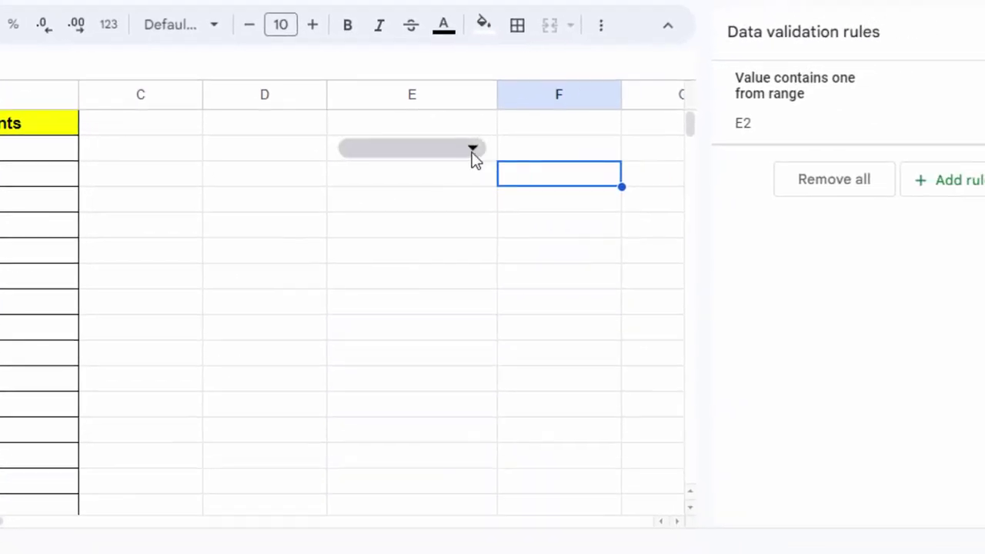
pyautogui.click(649, 145)
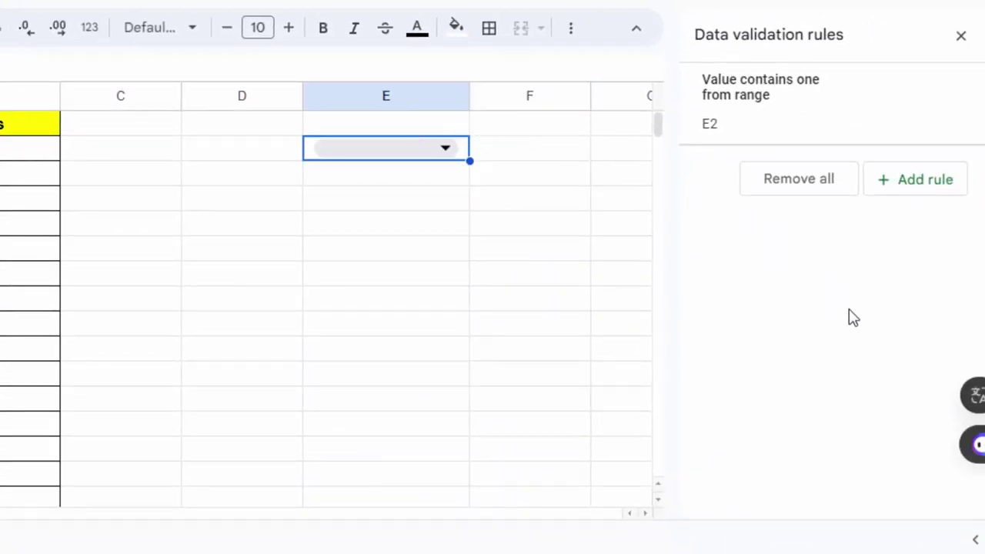
# Reopen E2's rule and colour Raj dark red, Sumit light orange and Ram dark green.
pyautogui.click(738, 103)
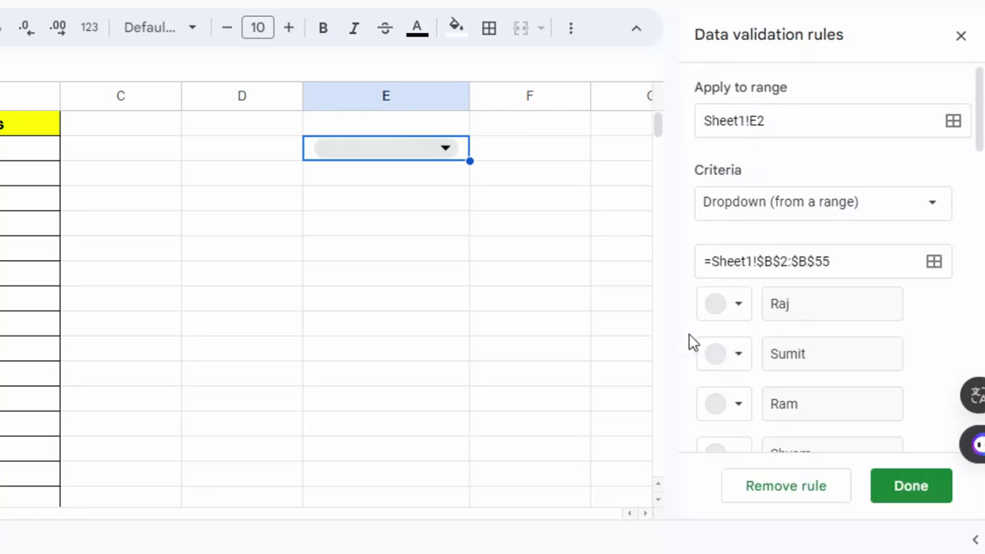
pyautogui.click(736, 306)
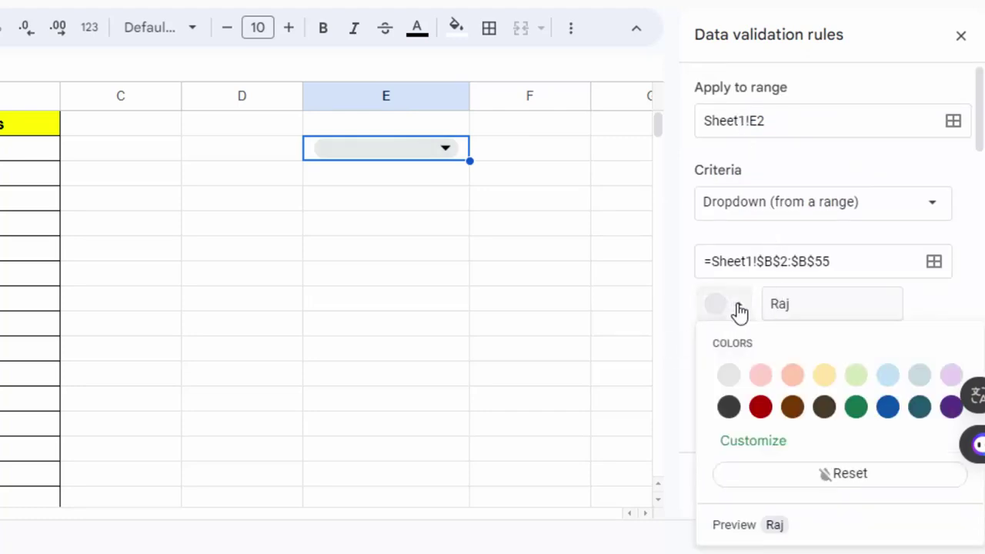
pyautogui.click(761, 408)
pyautogui.click(735, 355)
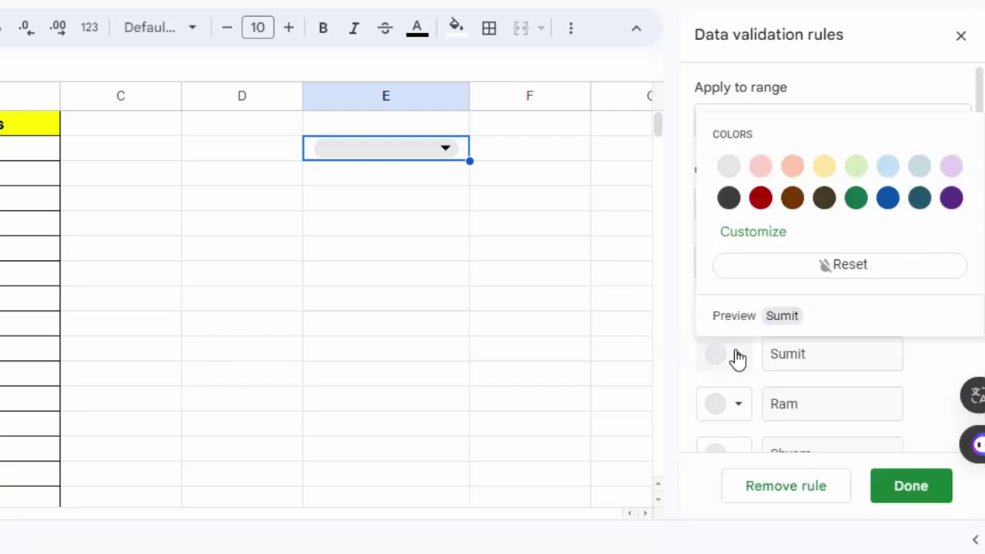
pyautogui.click(794, 167)
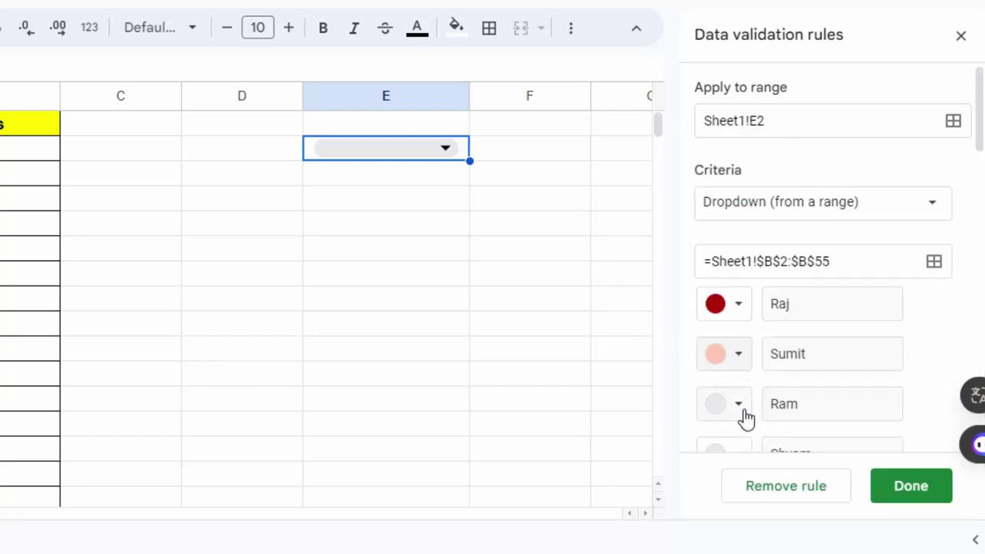
pyautogui.click(744, 413)
pyautogui.click(855, 248)
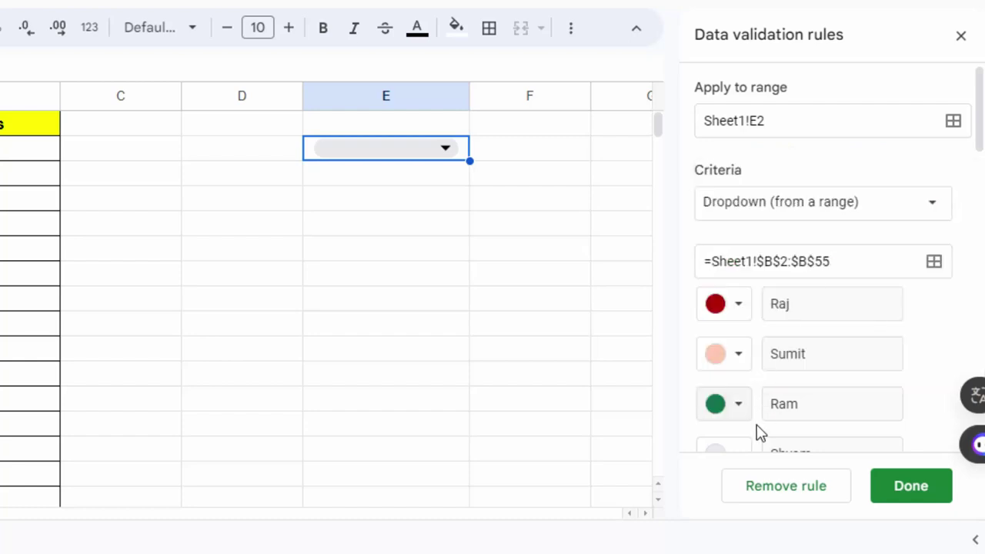
# Colour Vertika light pink, Jaiki light blue, Monika light grey-blue and Monu lavender.
pyautogui.scroll(-2, 759, 433)
pyautogui.scroll(-3, 750, 457)
pyautogui.scroll(-4, 769, 374)
pyautogui.scroll(-3, 759, 396)
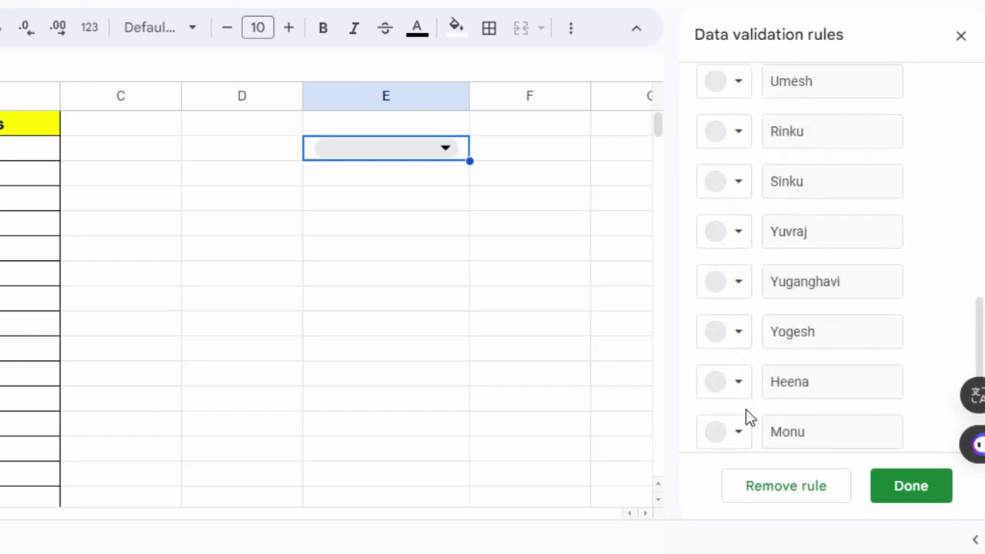
pyautogui.scroll(-3, 750, 417)
pyautogui.click(729, 308)
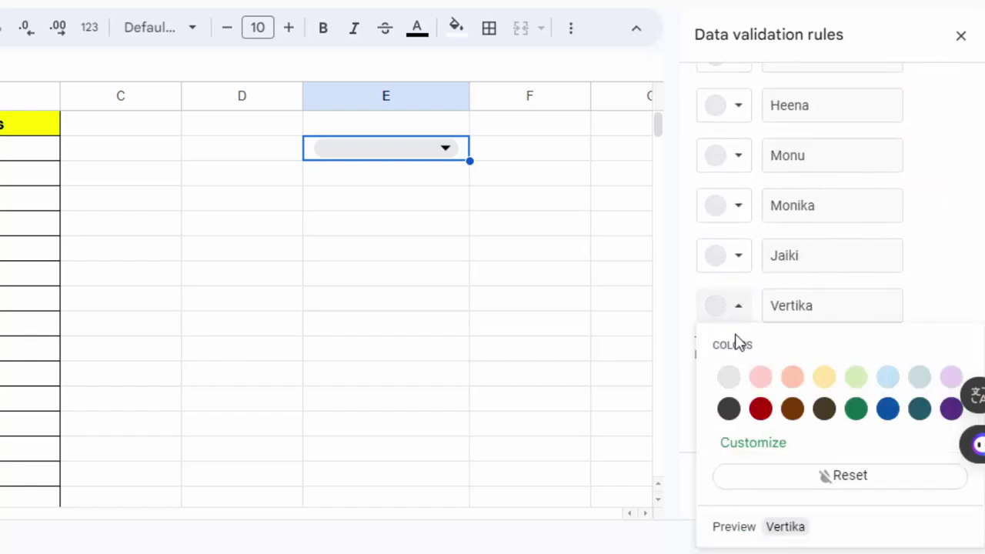
pyautogui.click(762, 377)
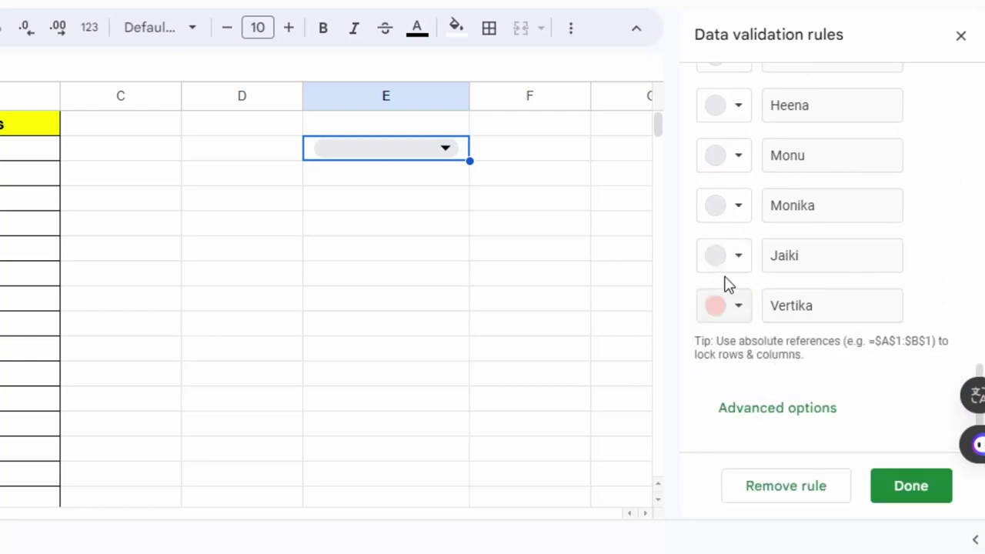
pyautogui.click(732, 263)
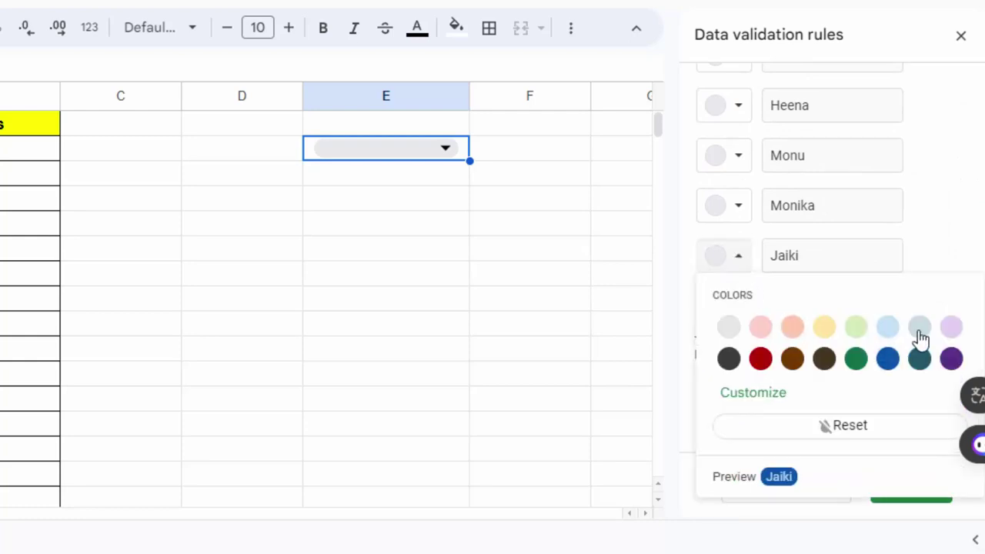
pyautogui.click(889, 328)
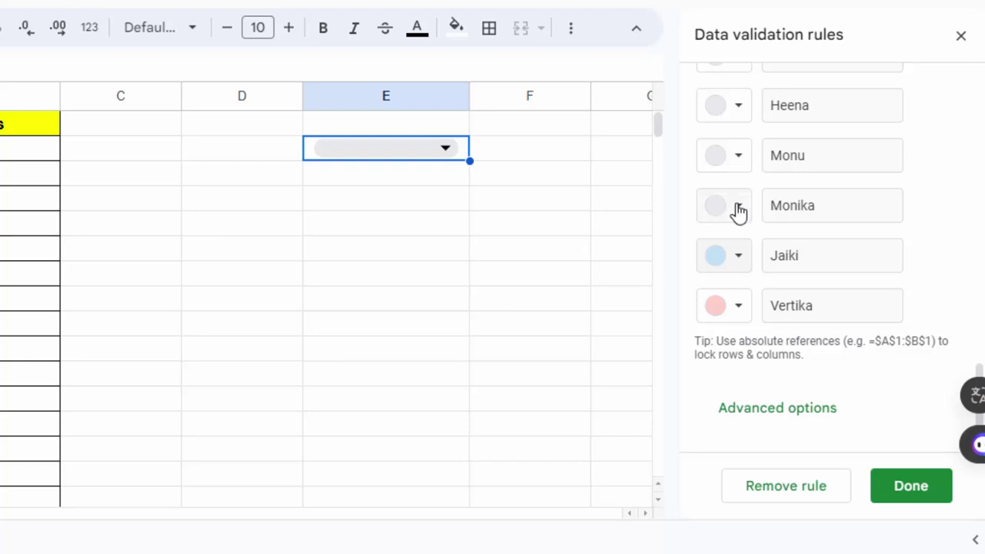
pyautogui.click(739, 211)
pyautogui.click(920, 277)
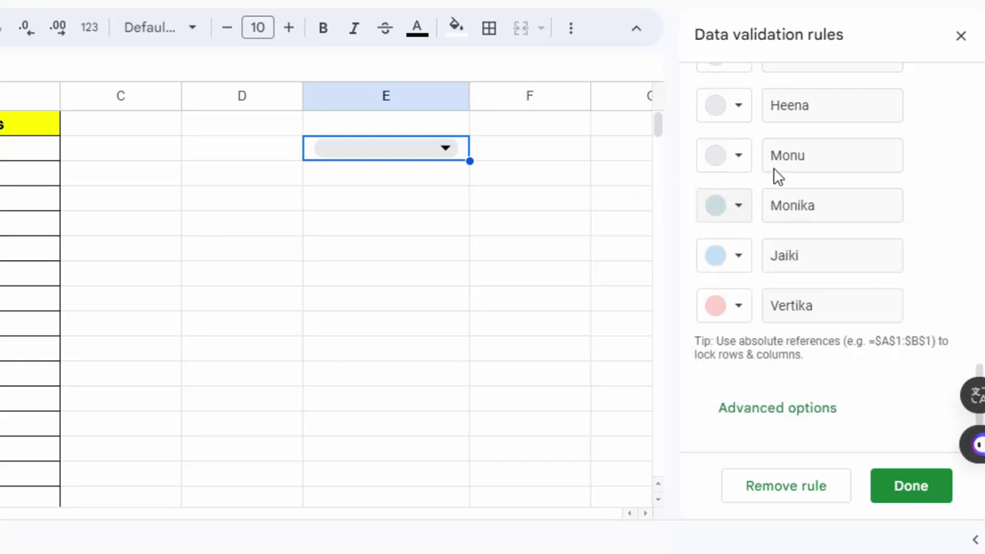
pyautogui.click(739, 155)
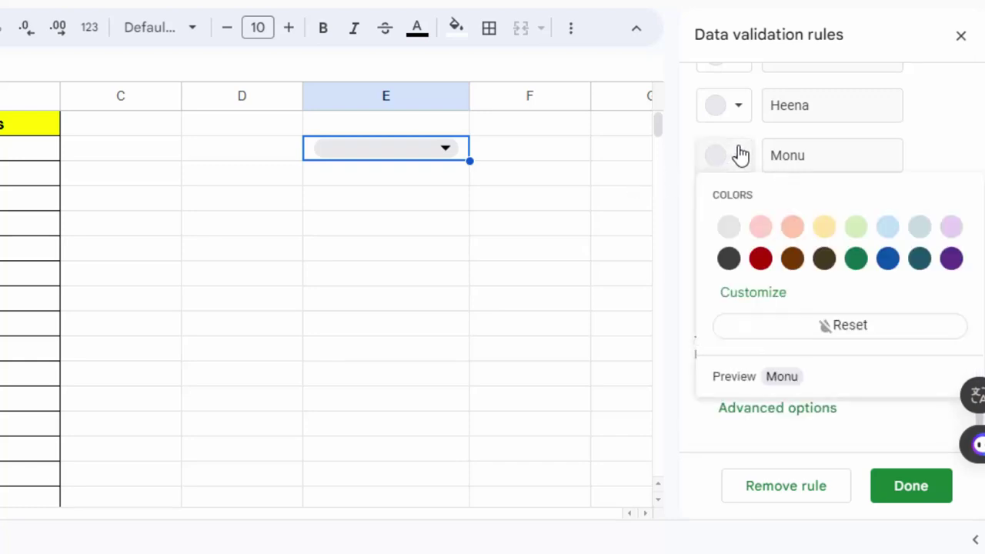
pyautogui.click(952, 227)
# Colour Heena dark purple and Yogesh light green, then save the rule.
pyautogui.scroll(4, 858, 300)
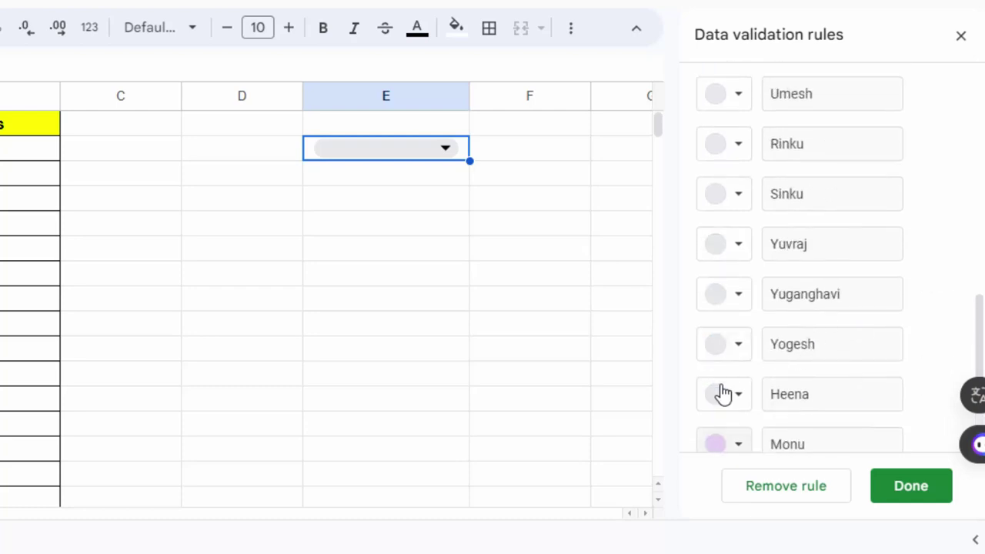
pyautogui.click(738, 408)
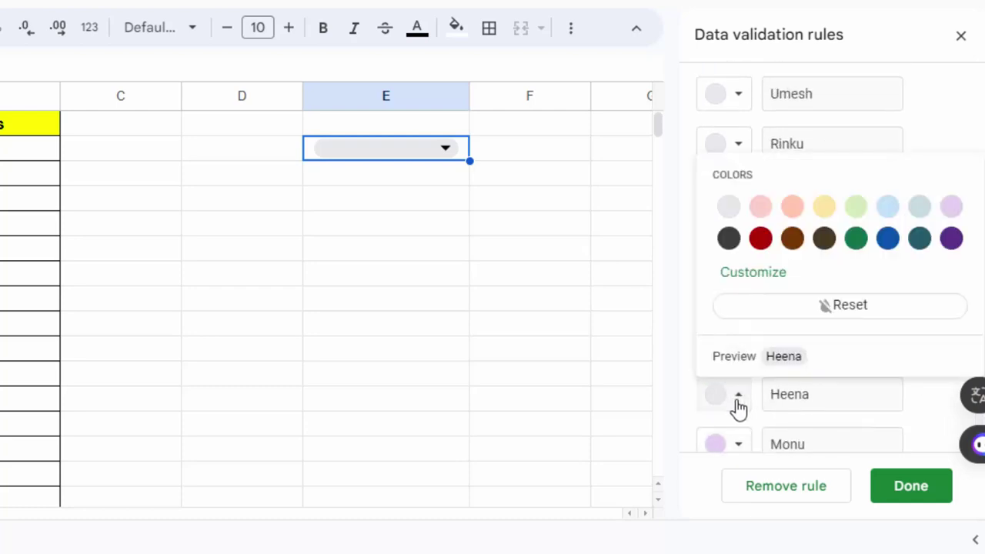
pyautogui.click(951, 239)
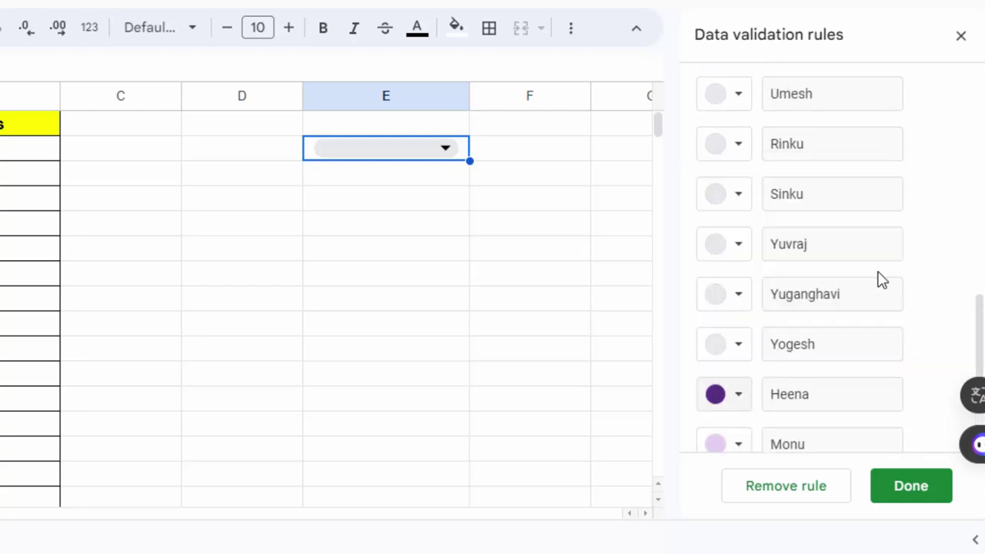
pyautogui.click(740, 346)
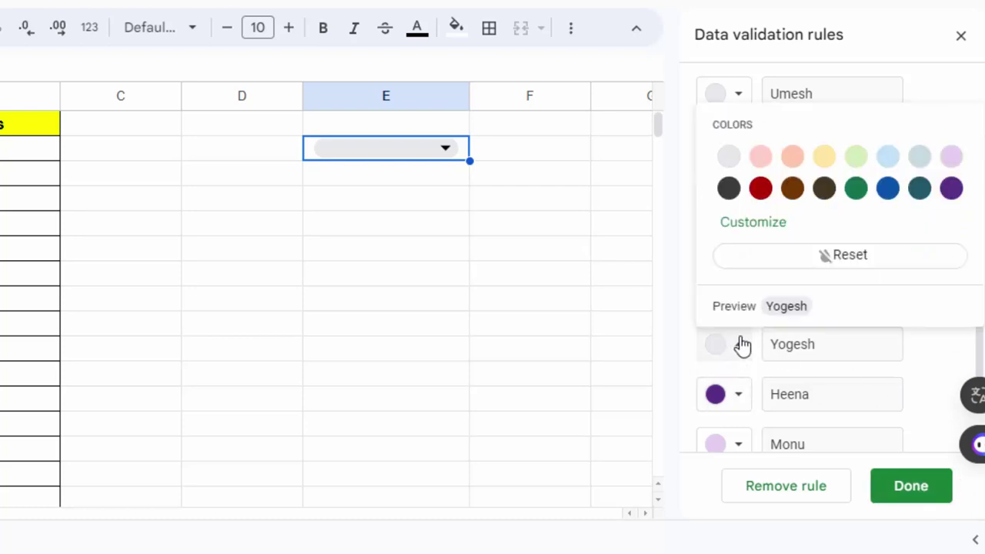
pyautogui.click(857, 160)
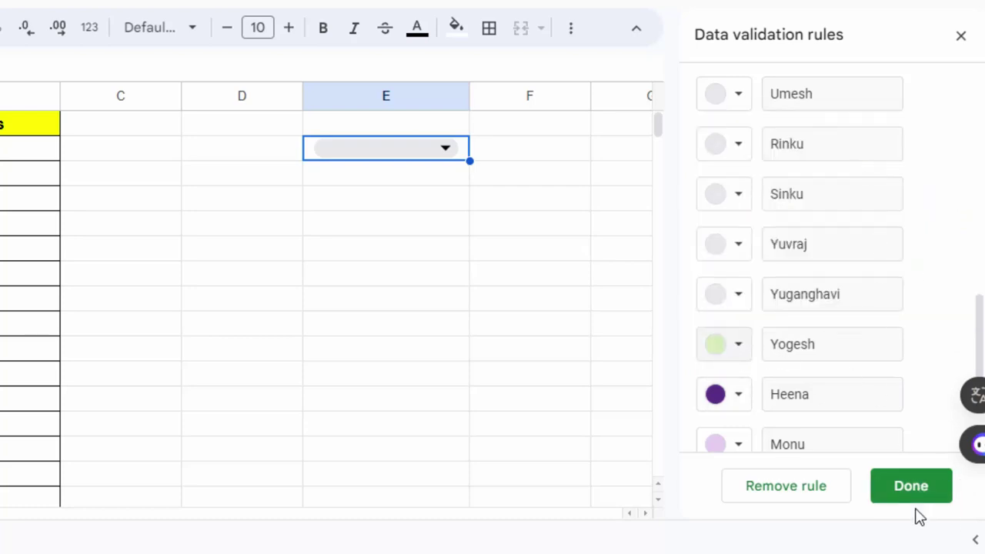
pyautogui.click(918, 491)
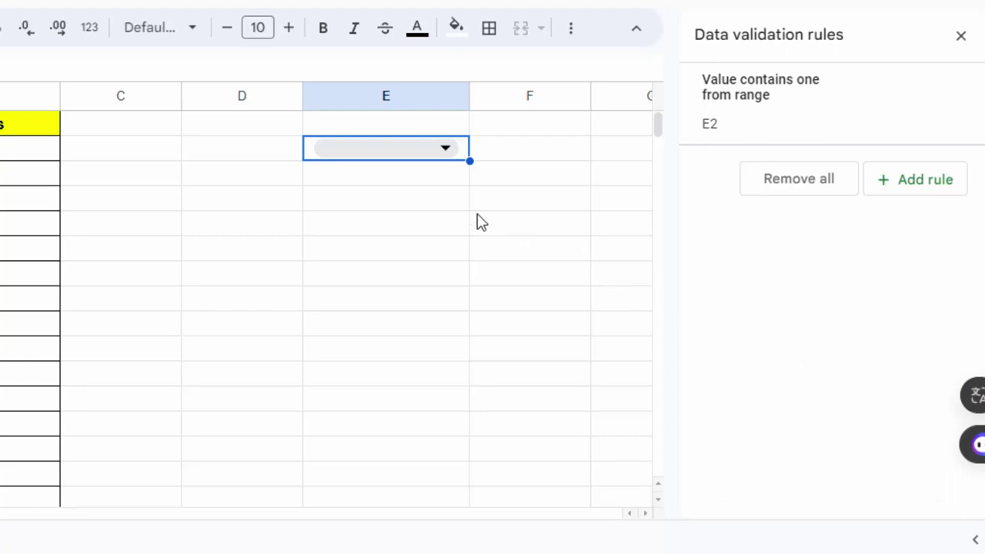
# Open E2's coloured name list, type 'Ri' to filter it, then erase the last letter.
pyautogui.click(446, 149)
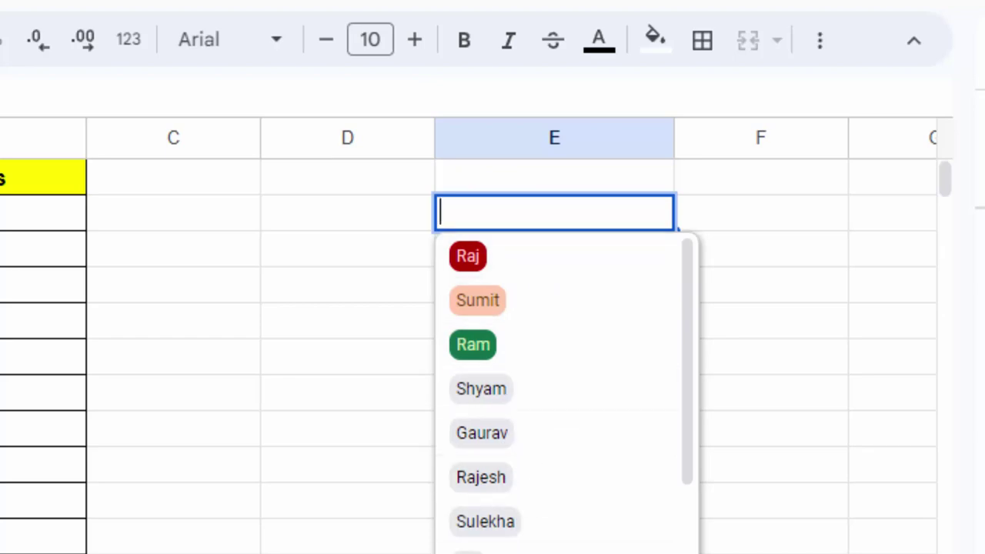
pyautogui.scroll(-5, 452, 481)
pyautogui.scroll(-3, 452, 480)
pyautogui.scroll(-2, 451, 480)
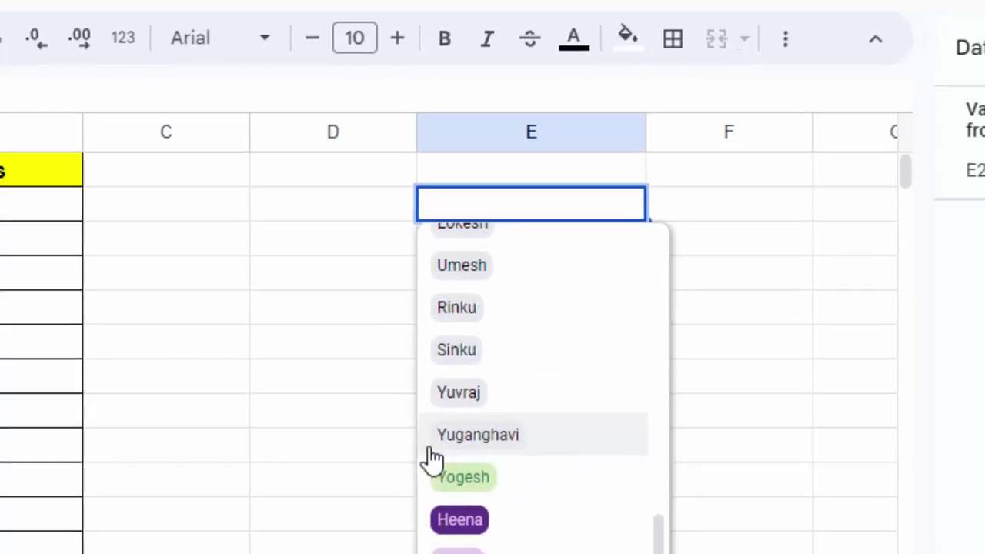
pyautogui.scroll(6, 431, 459)
pyautogui.scroll(4, 358, 380)
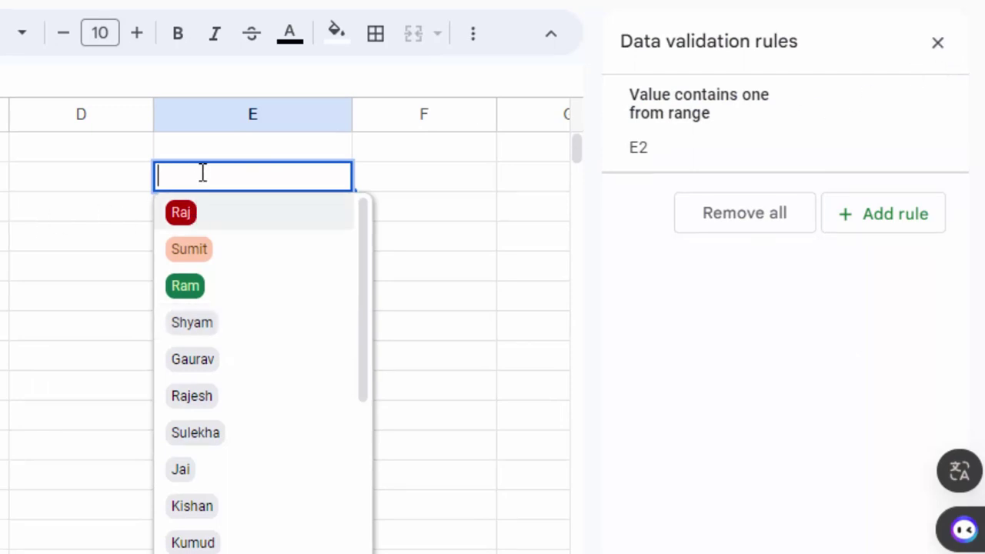
pyautogui.write('R')
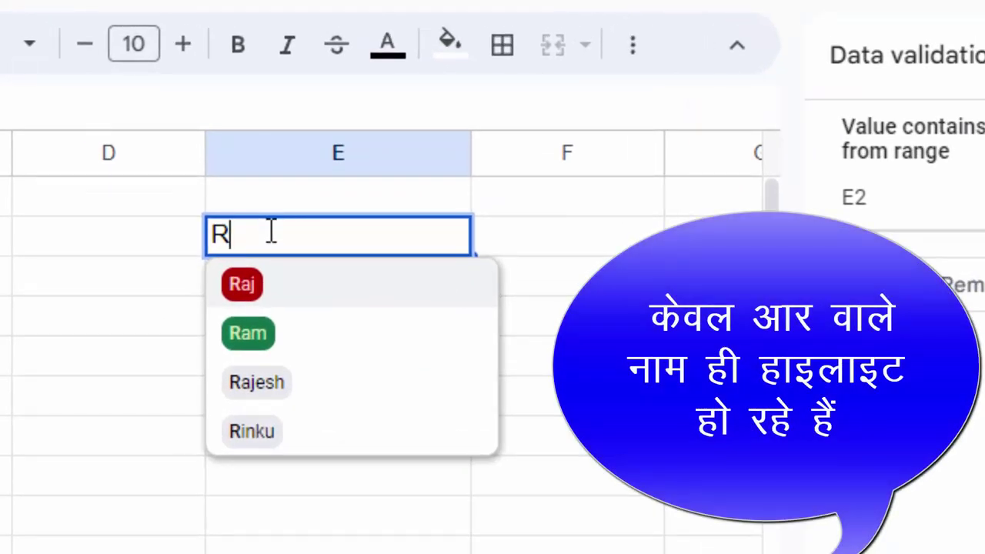
pyautogui.write('i')
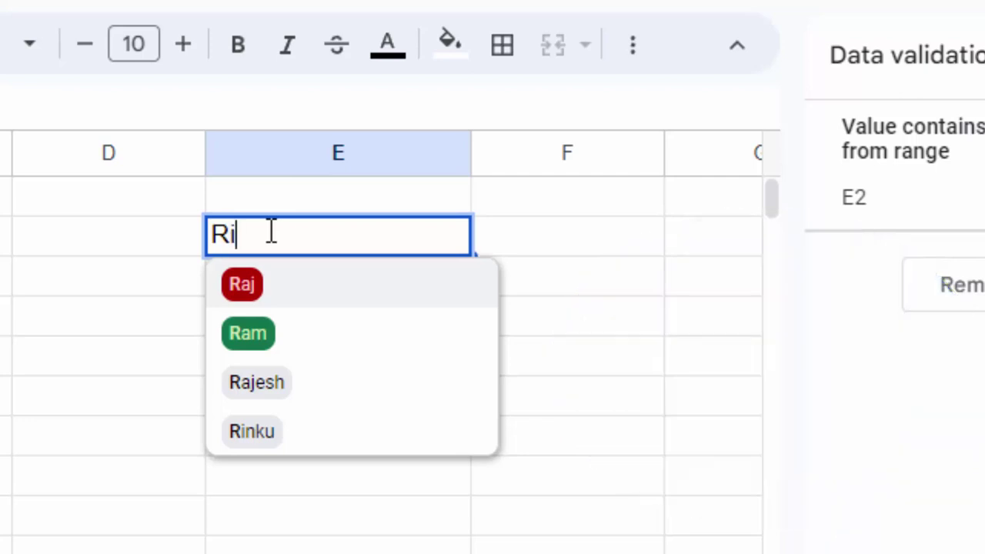
pyautogui.press('BackSpace')
pyautogui.press('BackSpace')
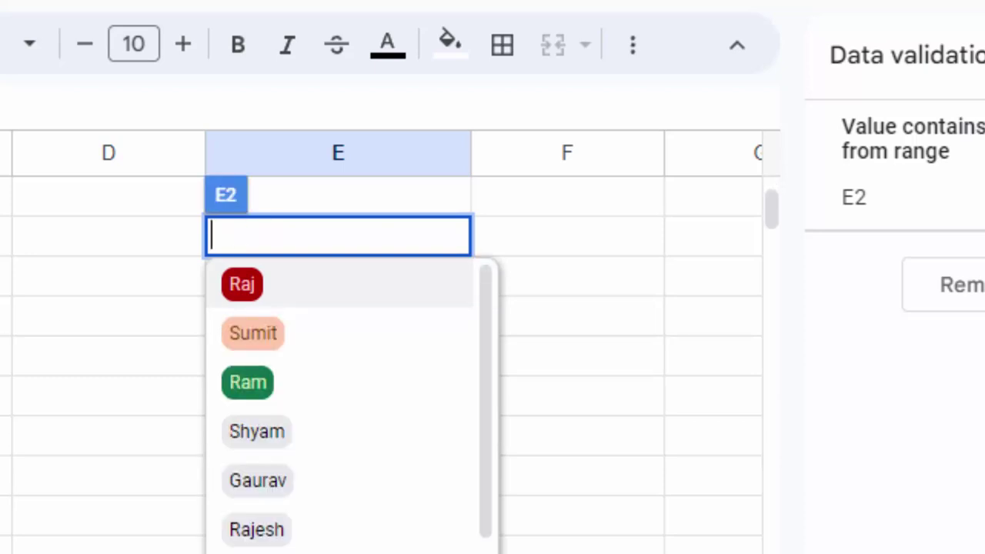
# Add Ritesh as a new student name below Vertika.
pyautogui.click(246, 431)
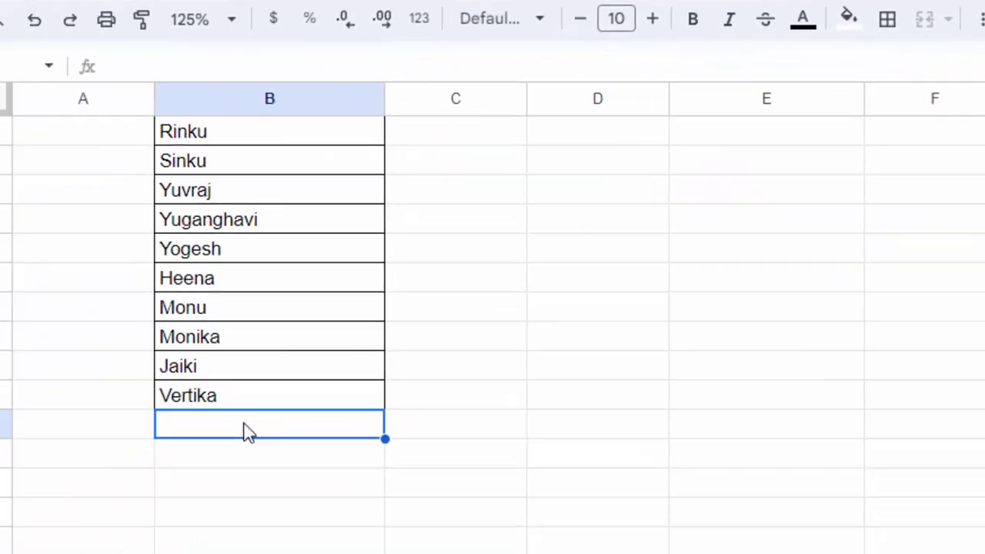
pyautogui.write('Ritesh')
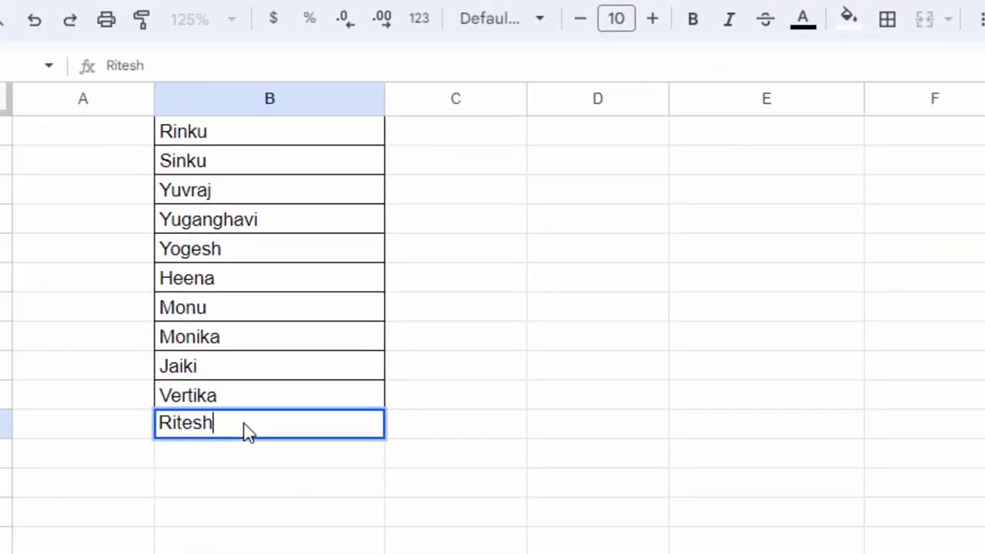
pyautogui.press('Return')
pyautogui.scroll(10, 654, 425)
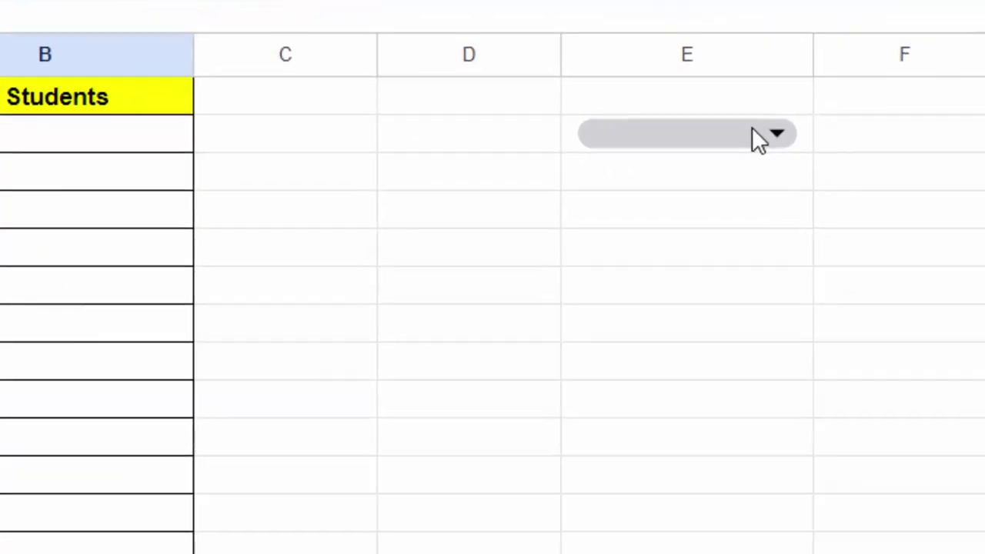
# Type 'Ri' into E2's dropdown to filter the names, then clear it.
pyautogui.click(818, 160)
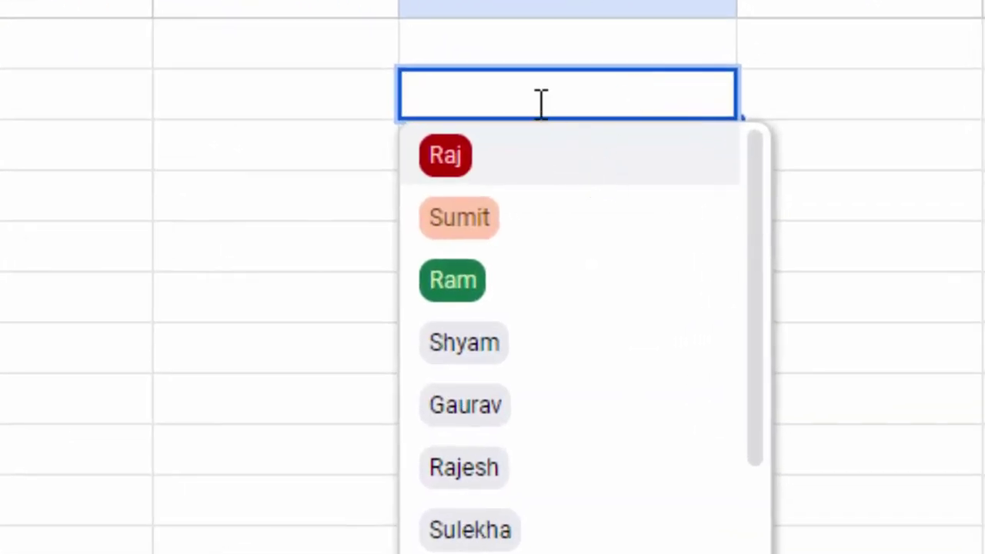
pyautogui.write('R')
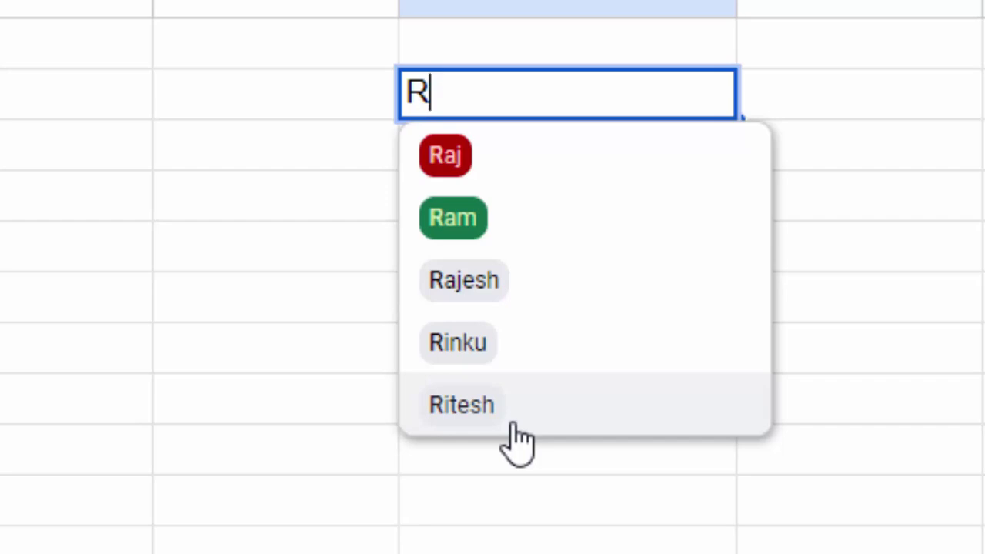
pyautogui.write('i')
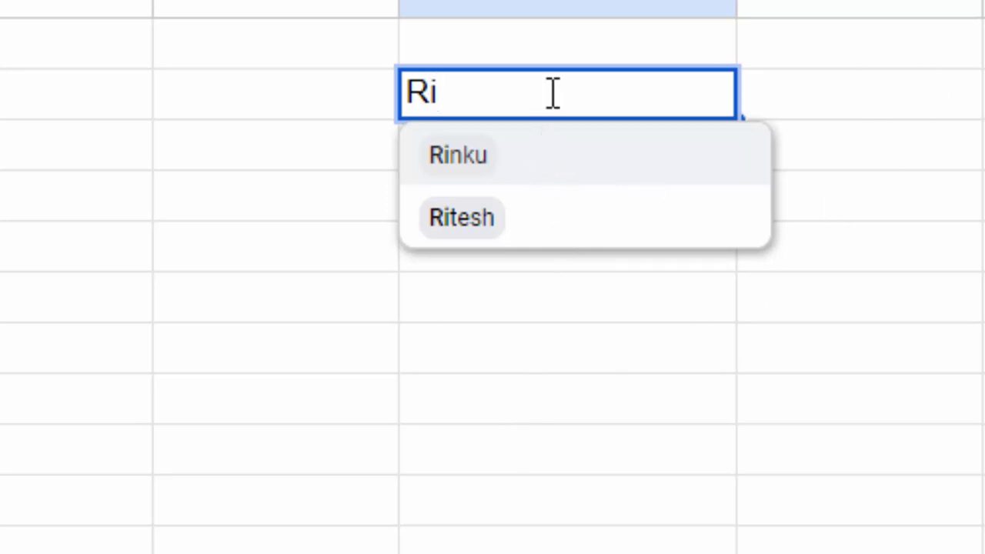
pyautogui.press('BackSpace')
pyautogui.press('BackSpace')
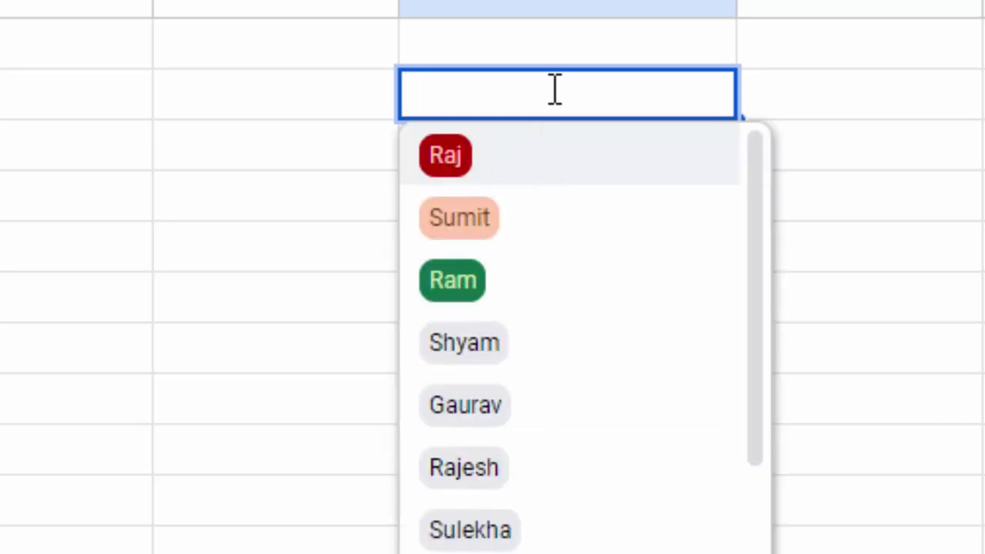
# Test filtering E2 with S, V, A, G and J, then search Windows for 'exce'.
pyautogui.write('S')
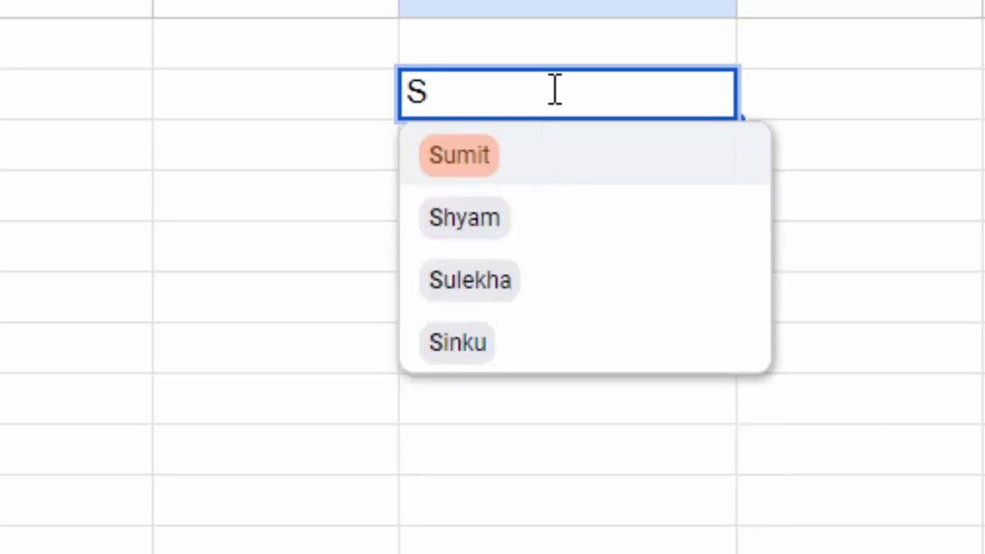
pyautogui.press('BackSpace')
pyautogui.write('V')
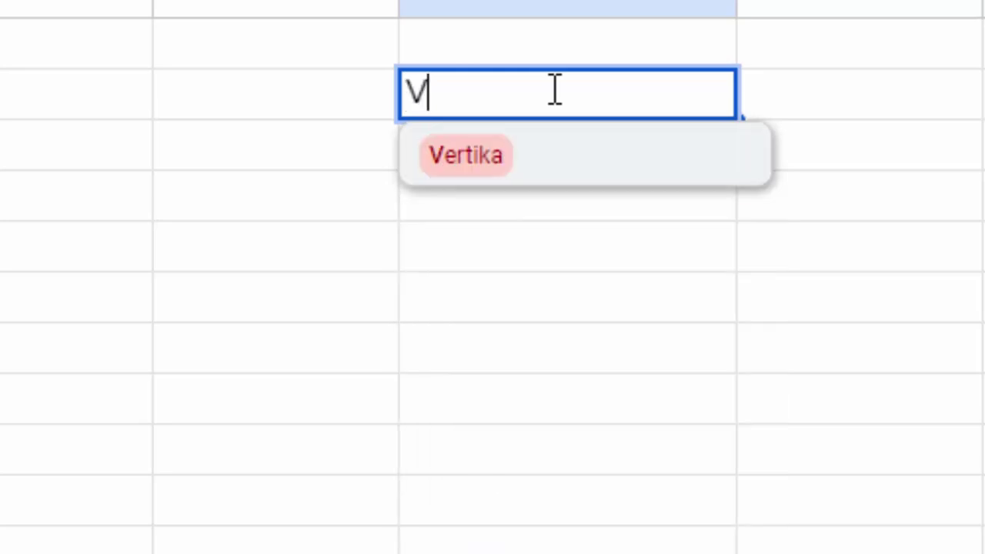
pyautogui.press('BackSpace')
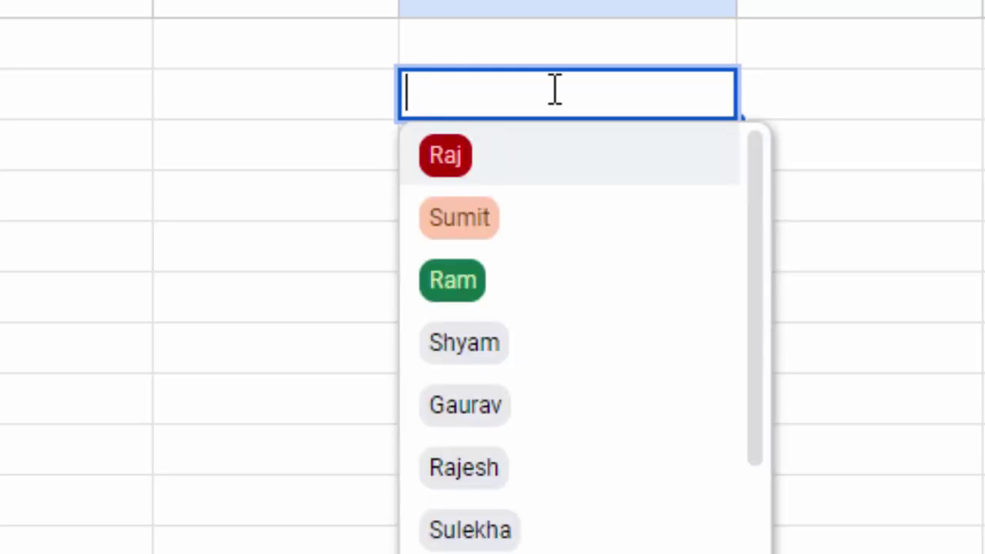
pyautogui.write('A')
pyautogui.press('BackSpace')
pyautogui.write('G')
pyautogui.press('BackSpace')
pyautogui.write('J')
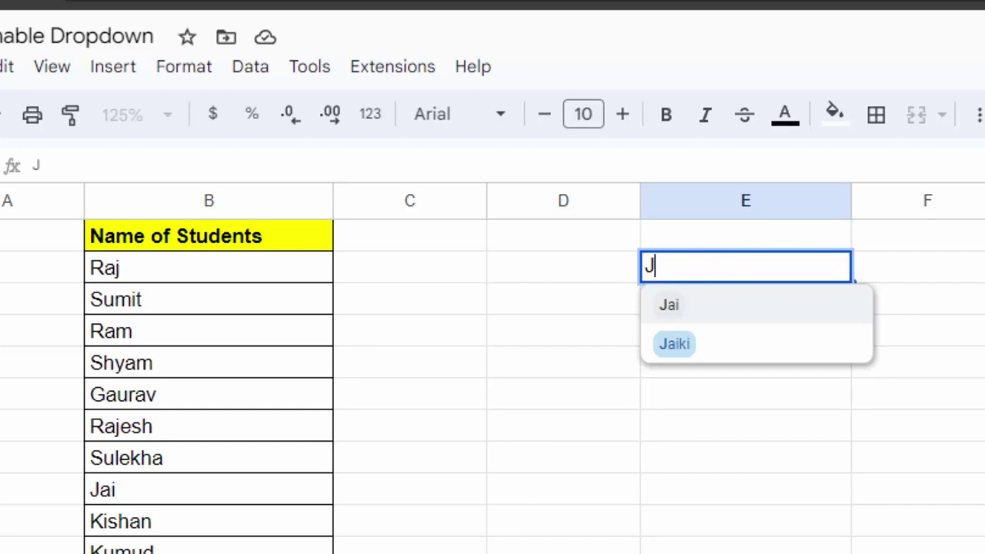
pyautogui.press('super')
pyautogui.press('super')
pyautogui.press('super')
pyautogui.write('exc')
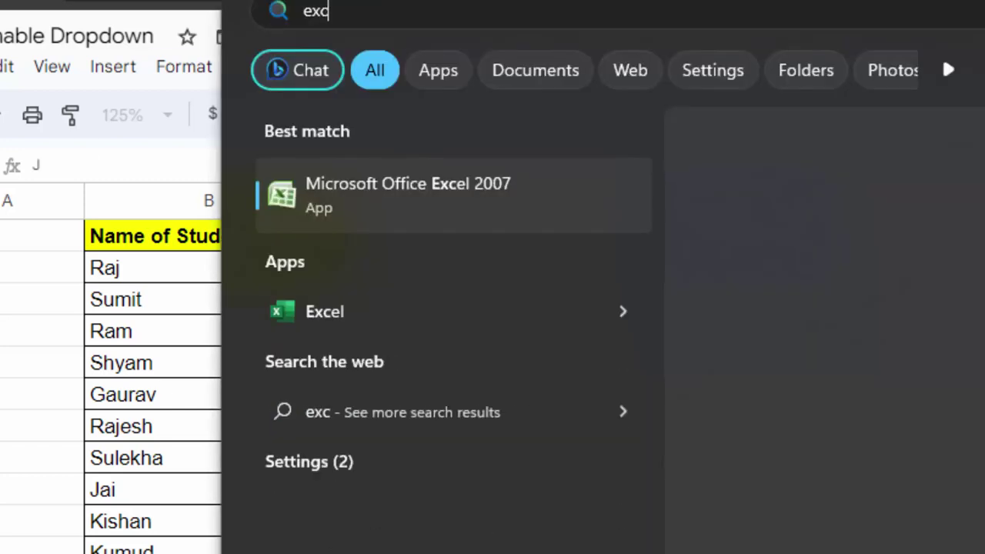
pyautogui.write('e')
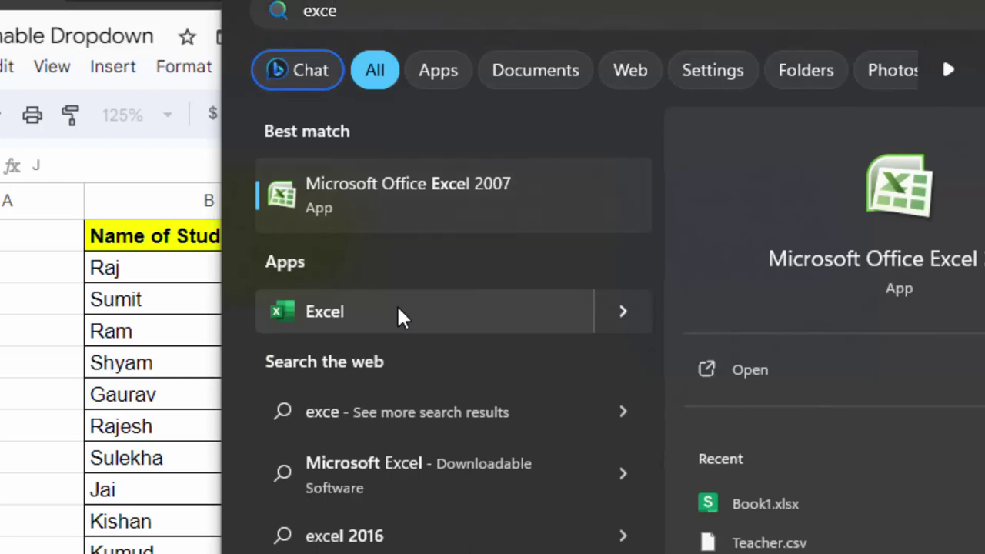
# Launch Microsoft Excel and start a new blank workbook.
pyautogui.click(398, 310)
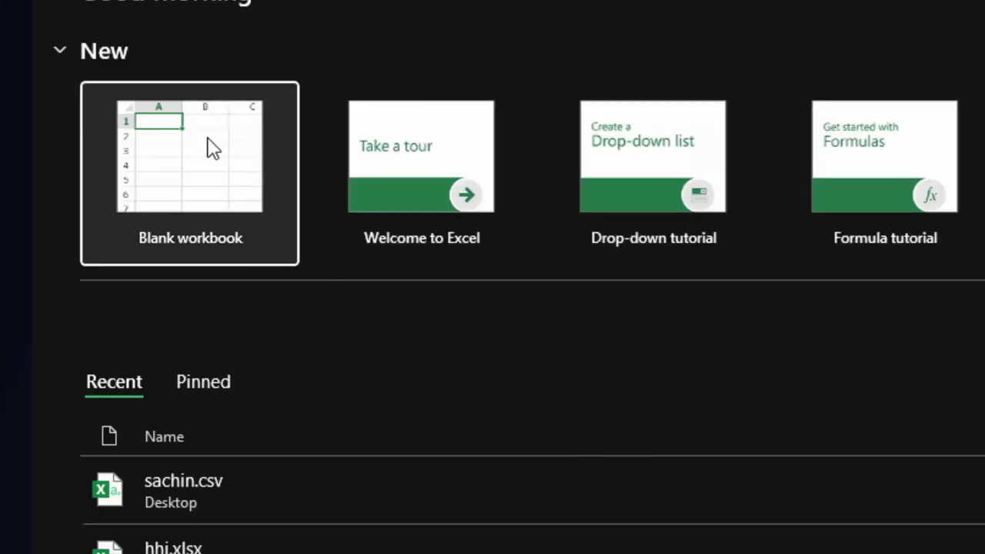
pyautogui.click(206, 145)
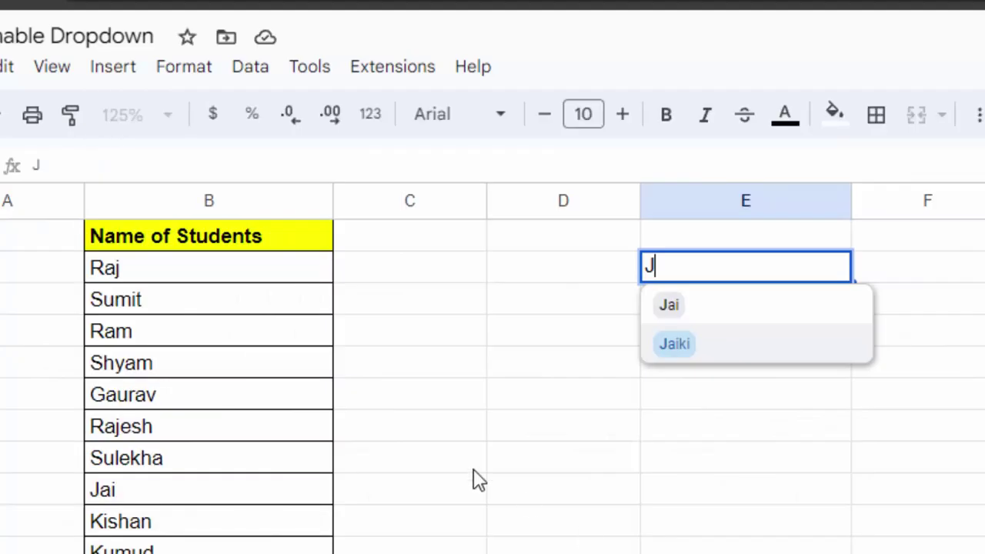
# Dismiss E2's warning and copy column B's Name of Students list, from the header down to Ritesh.
pyautogui.click(240, 253)
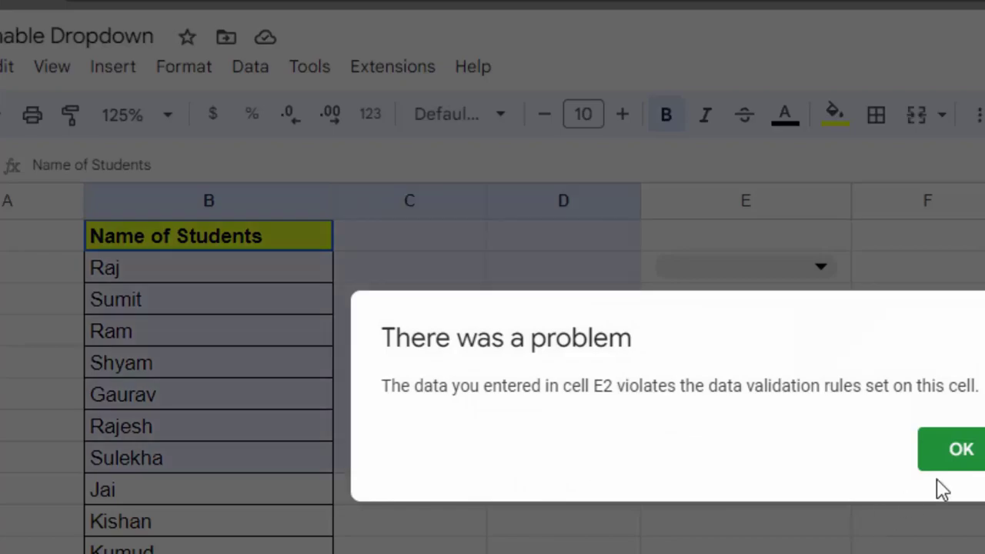
pyautogui.moveTo(241, 252); pyautogui.dragTo(977, 460)
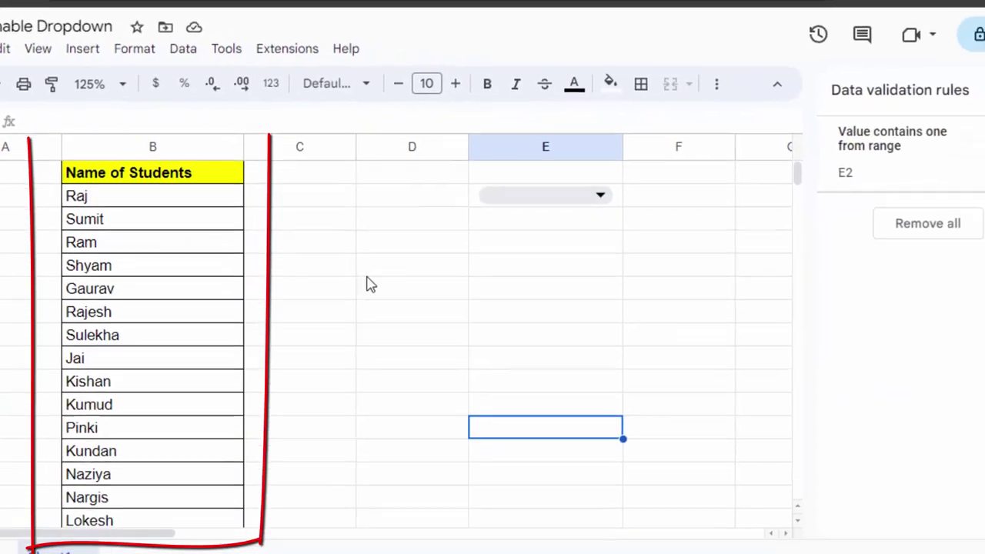
pyautogui.click(165, 173)
pyautogui.moveTo(165, 174); pyautogui.dragTo(147, 151)
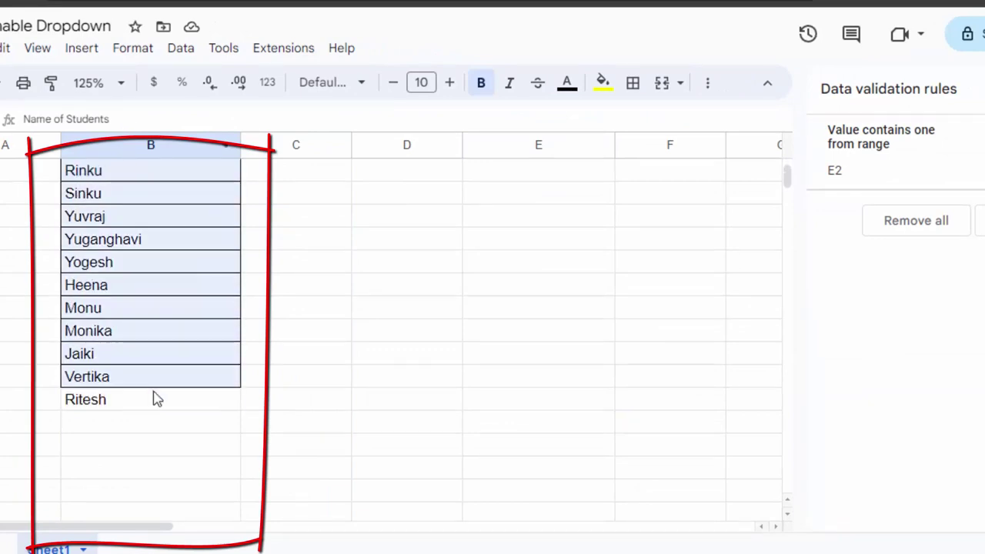
pyautogui.moveTo(147, 152); pyautogui.dragTo(154, 398)
pyautogui.rightClick(170, 337)
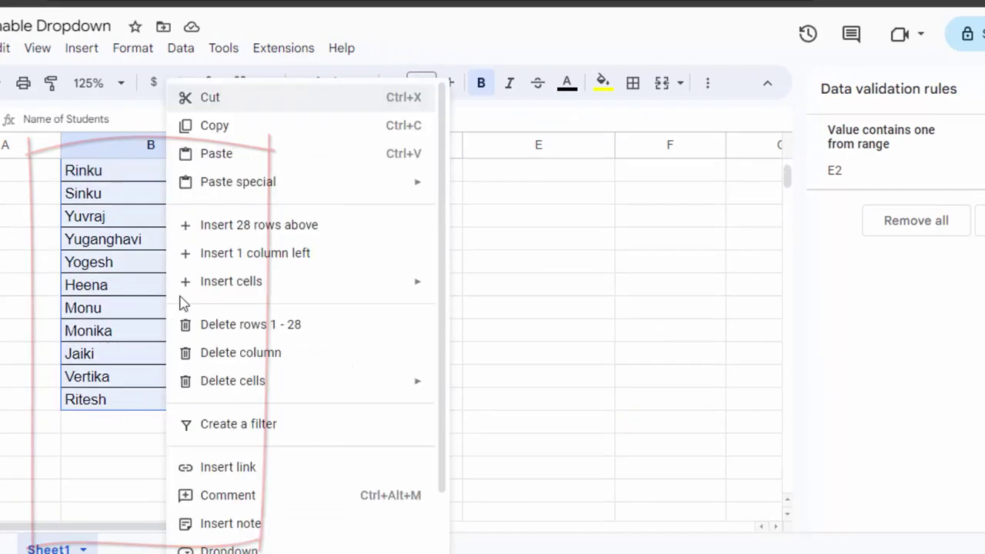
pyautogui.click(209, 127)
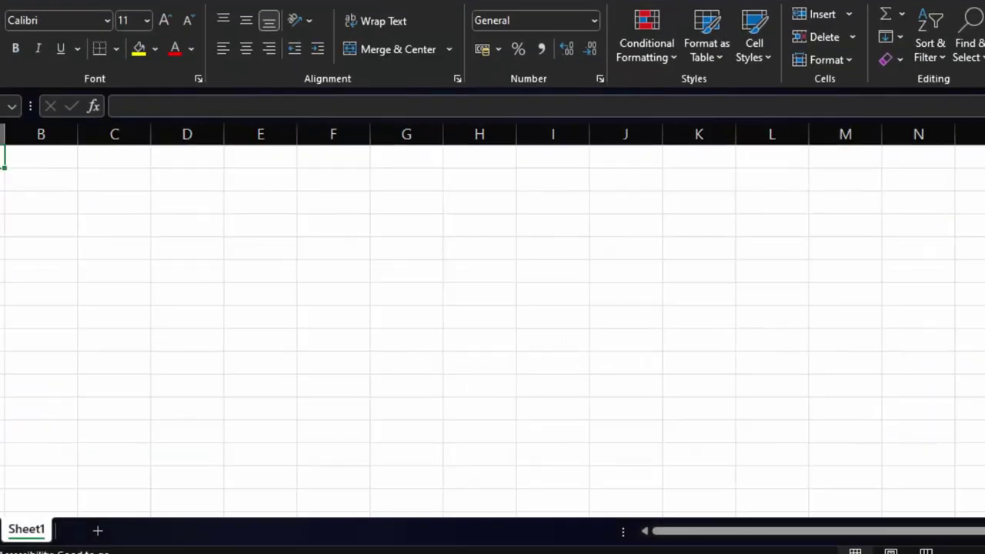
# Paste the student names into Excel starting at C1 and widen column C to fit the header.
pyautogui.click(119, 158)
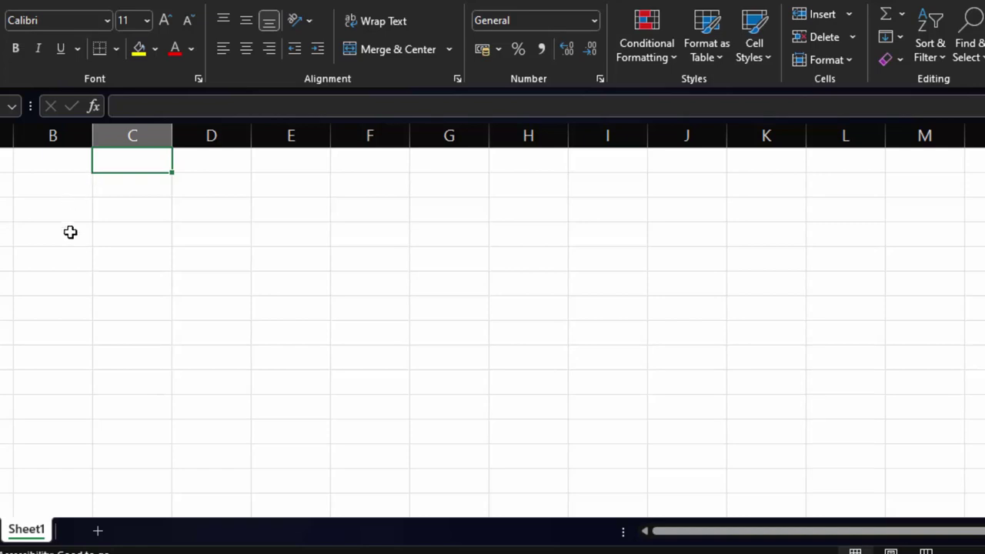
pyautogui.hotkey('ctrl', 'v')
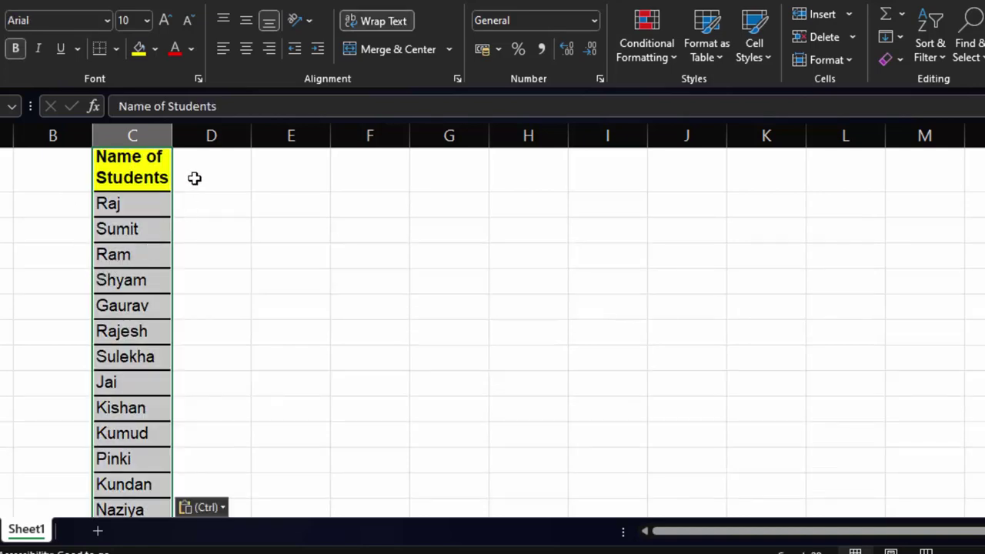
pyautogui.moveTo(171, 137); pyautogui.dragTo(252, 203)
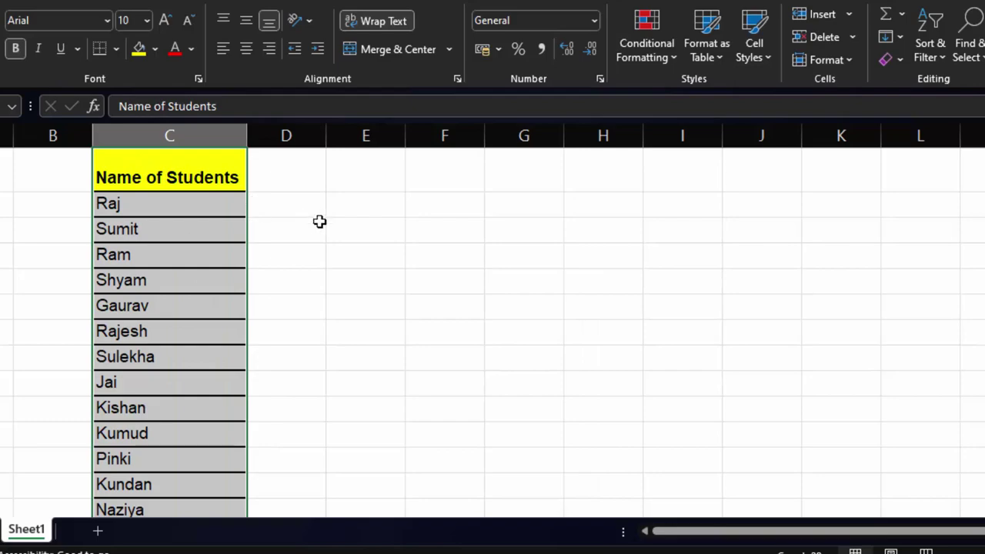
pyautogui.click(528, 198)
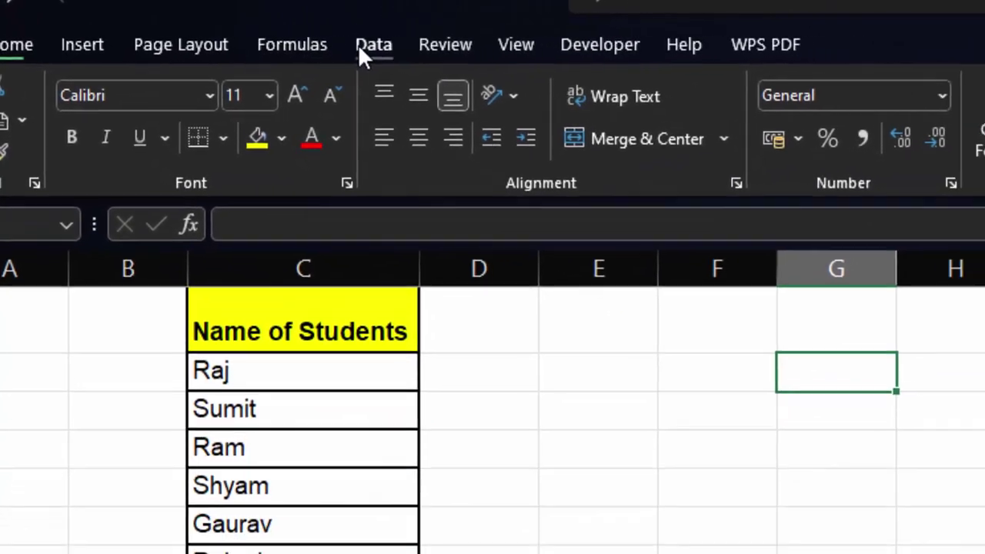
pyautogui.click(376, 46)
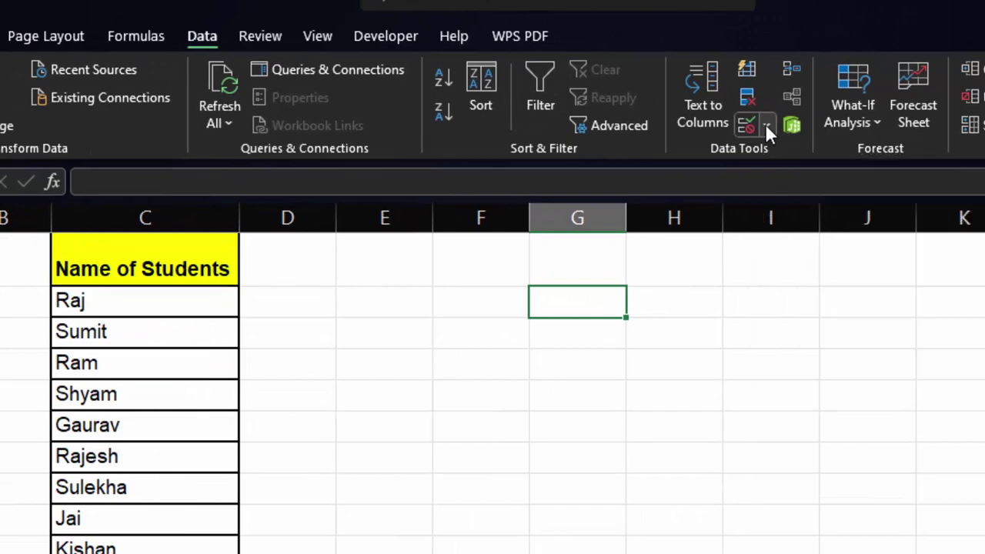
# Give G2 a List data validation sourced from $C$2:$C$28 and apply it.
pyautogui.click(766, 124)
pyautogui.click(781, 158)
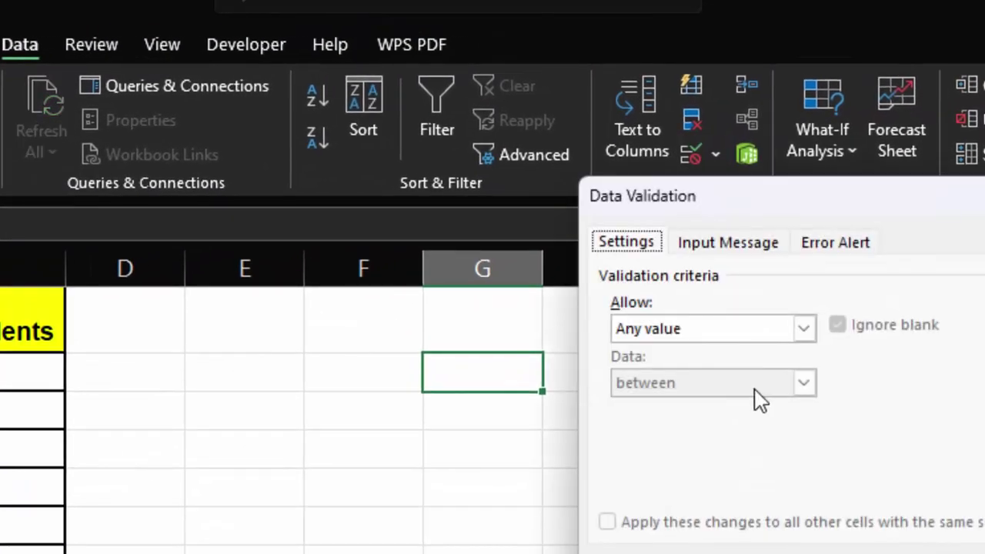
pyautogui.click(803, 329)
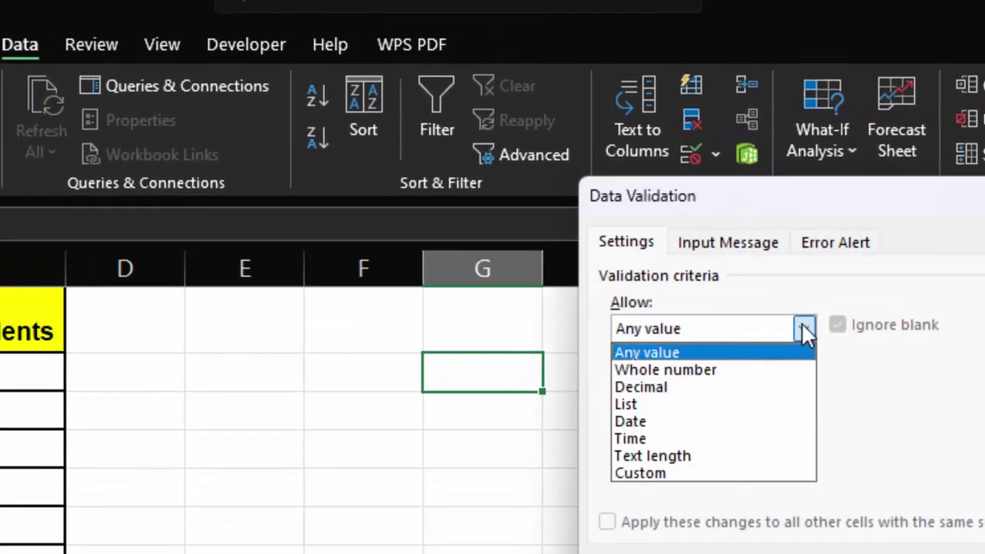
pyautogui.click(702, 406)
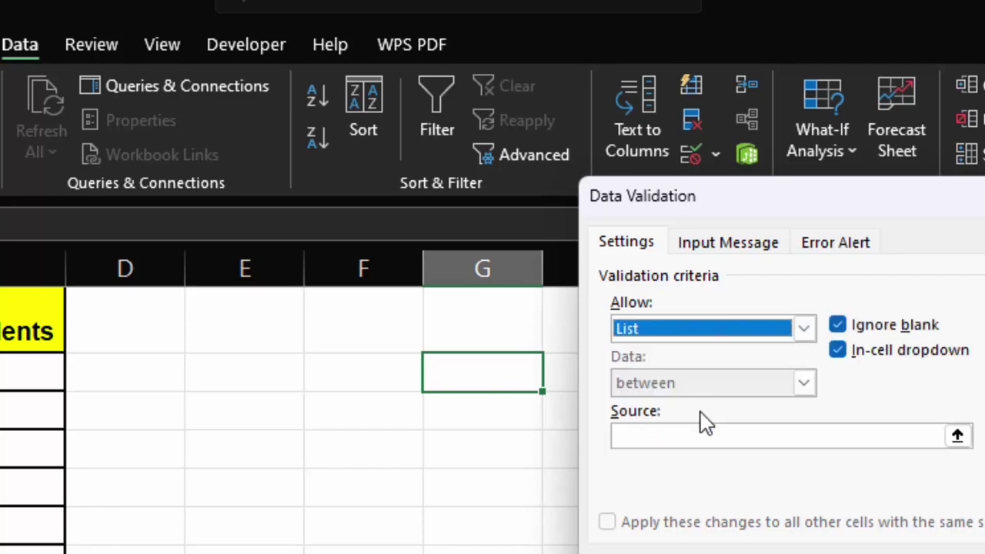
pyautogui.click(705, 433)
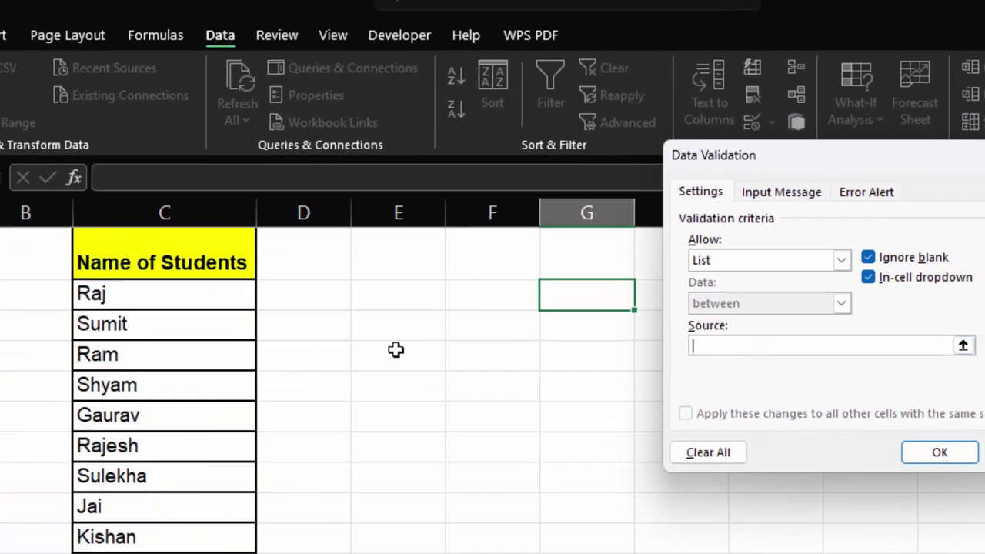
pyautogui.moveTo(107, 304); pyautogui.dragTo(123, 408)
pyautogui.moveTo(143, 372); pyautogui.dragTo(138, 548)
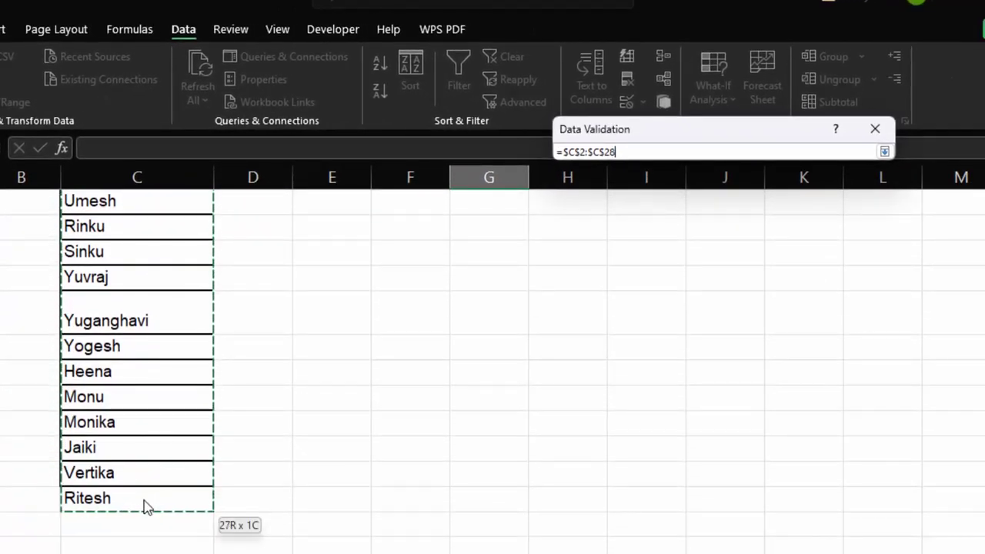
pyautogui.moveTo(143, 508); pyautogui.dragTo(143, 506)
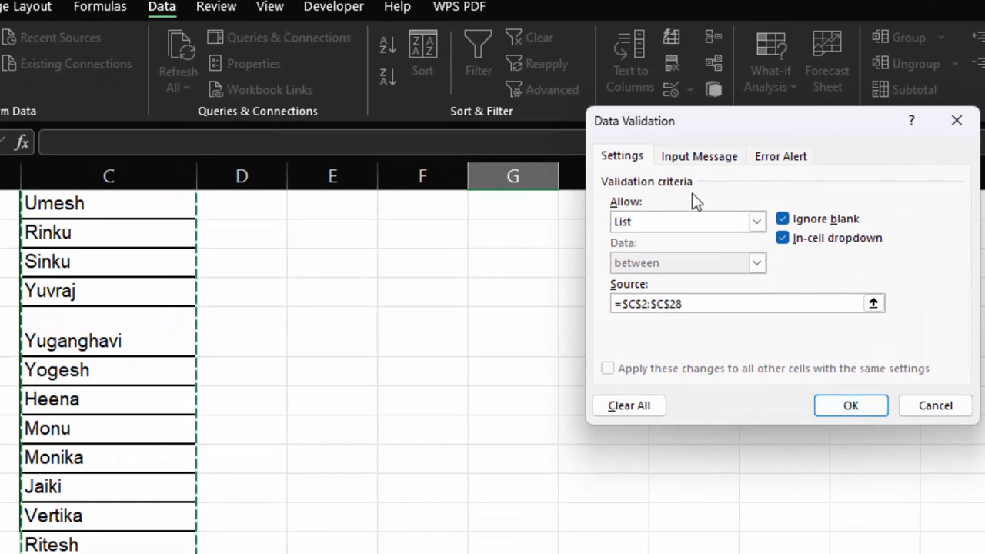
pyautogui.click(697, 156)
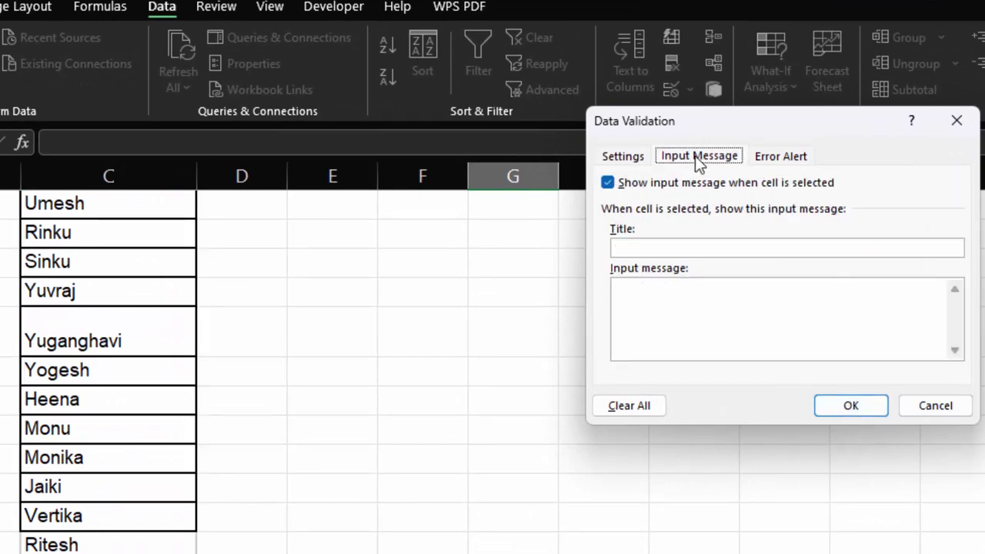
pyautogui.click(765, 157)
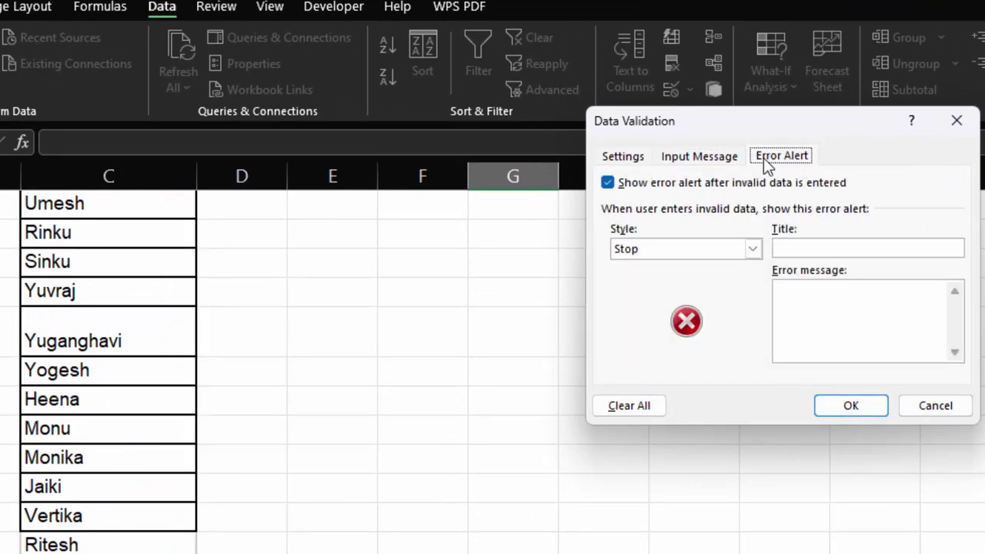
pyautogui.click(858, 407)
pyautogui.scroll(5, 509, 432)
# Choose Gaurav from G2's student name dropdown.
pyautogui.scroll(1, 523, 411)
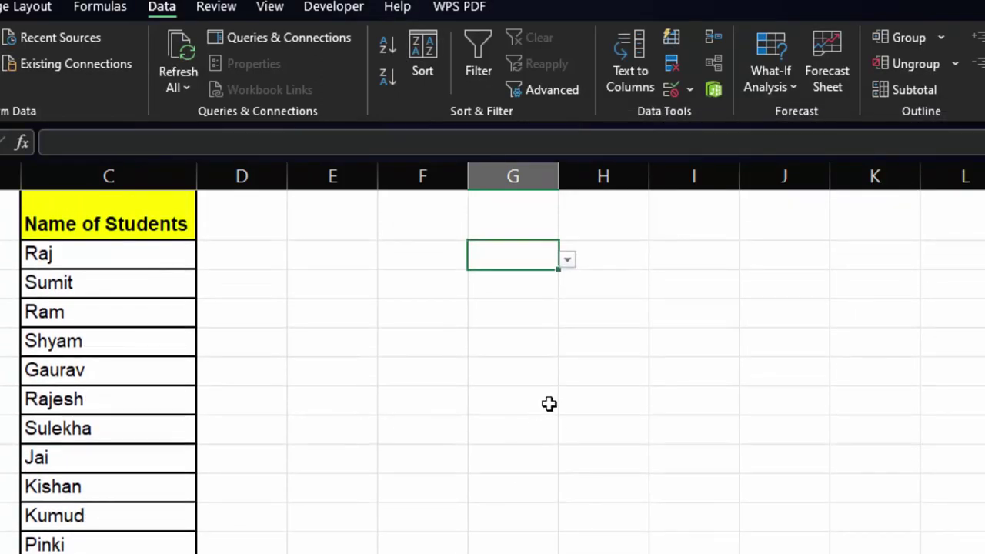
pyautogui.click(568, 262)
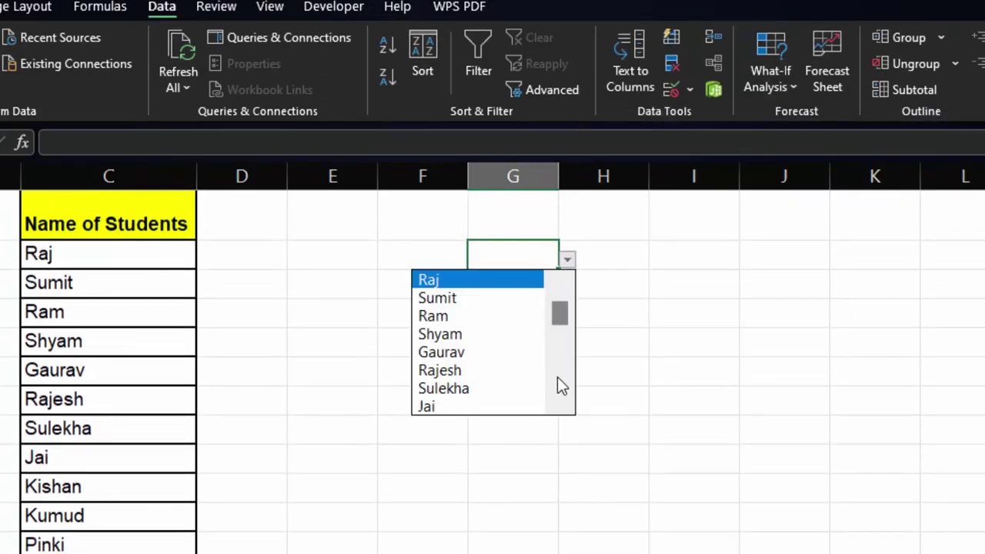
pyautogui.moveTo(557, 333); pyautogui.dragTo(567, 283)
pyautogui.moveTo(569, 338); pyautogui.dragTo(577, 306)
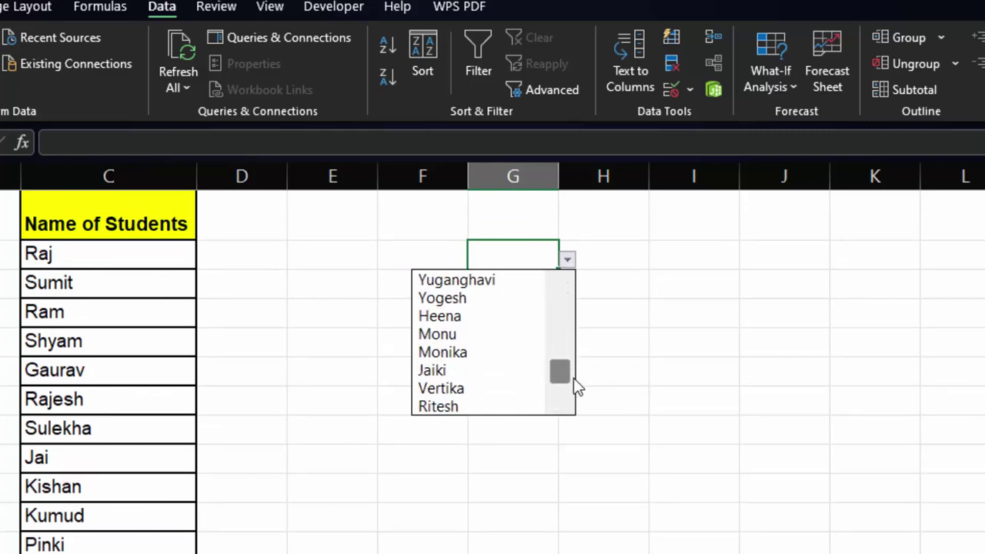
pyautogui.click(515, 251)
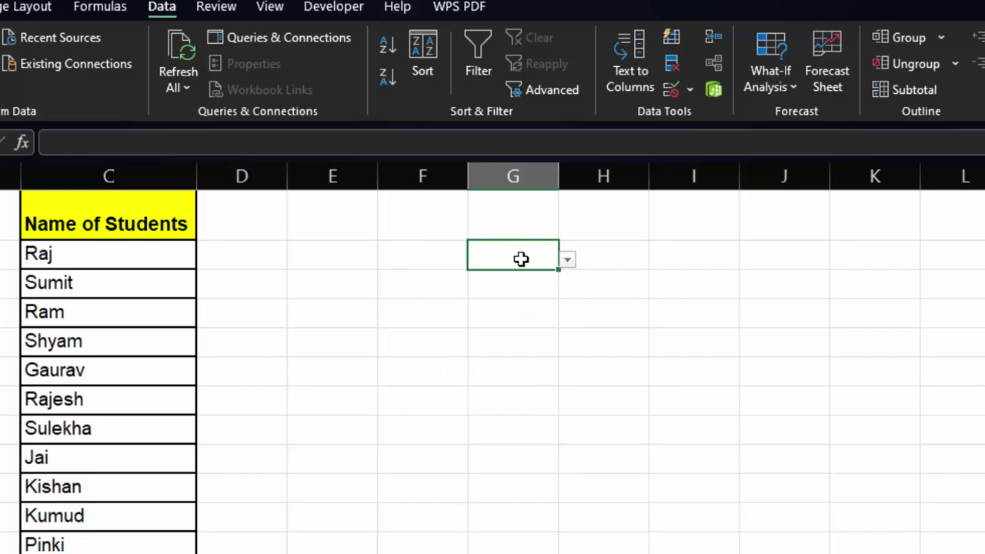
pyautogui.click(567, 260)
pyautogui.click(501, 351)
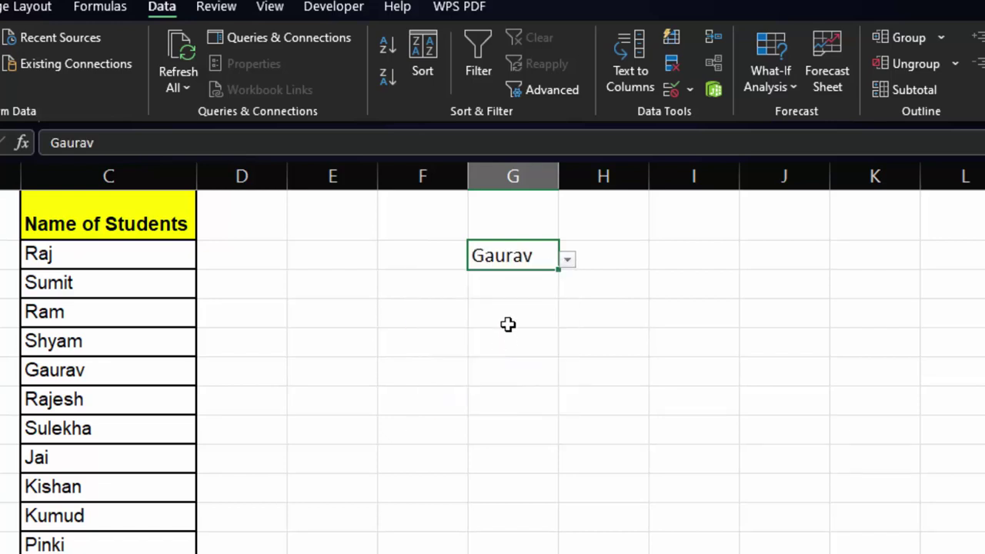
# Replace G2's entry with the partial name R, see it rejected, and cancel to restore Gaurav.
pyautogui.doubleClick(542, 256)
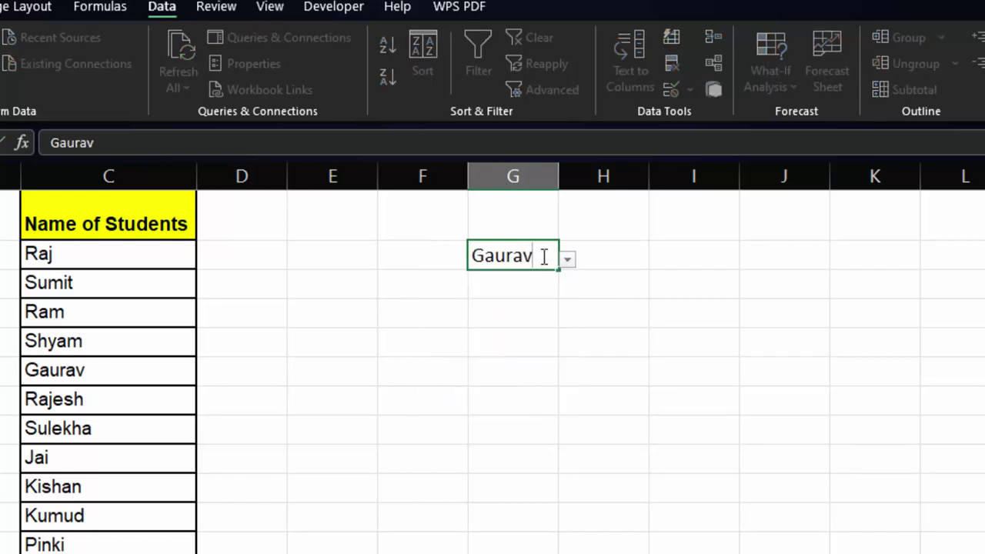
pyautogui.press('BackSpace')
pyautogui.press('BackSpace')
pyautogui.press('BackSpace')
pyautogui.press('BackSpace')
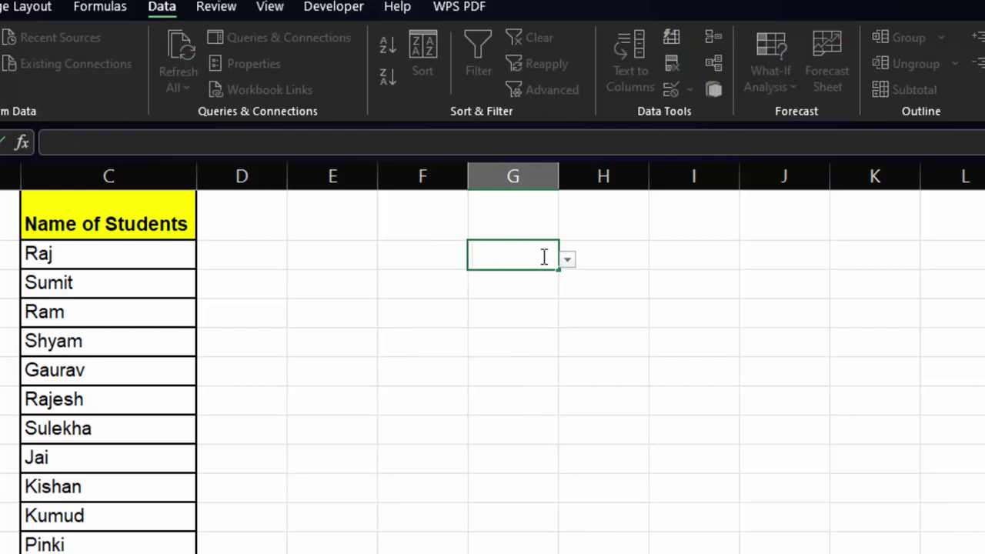
pyautogui.write('R')
pyautogui.press('Return')
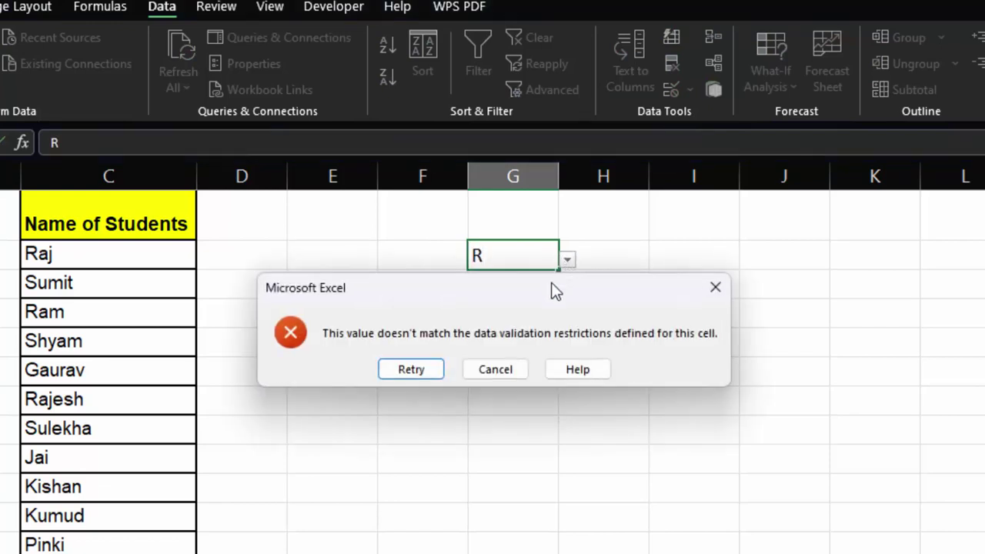
pyautogui.click(499, 371)
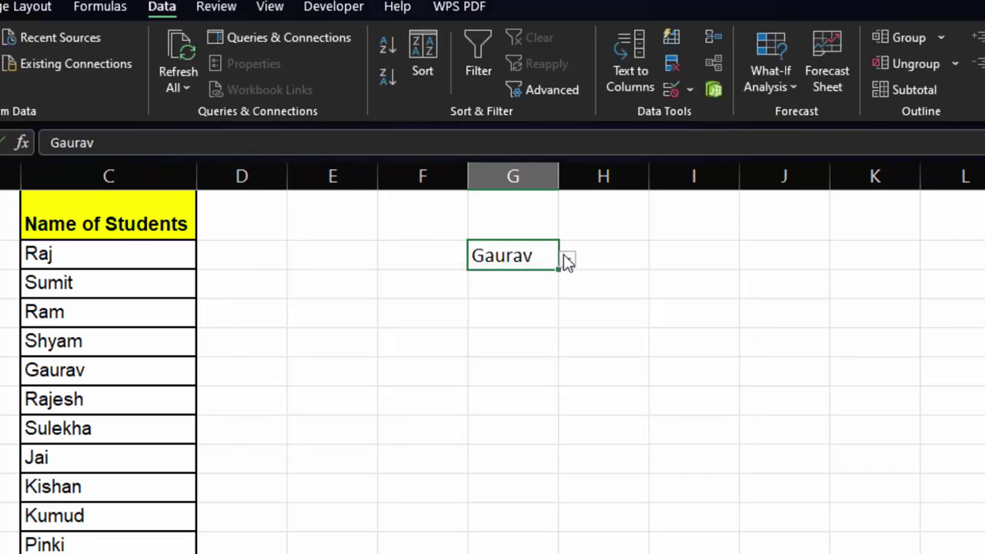
# Try the single letter G in G2, cancel the rejection, and widen column G to fit Gaurav.
pyautogui.doubleClick(543, 257)
pyautogui.moveTo(543, 257); pyautogui.dragTo(380, 238)
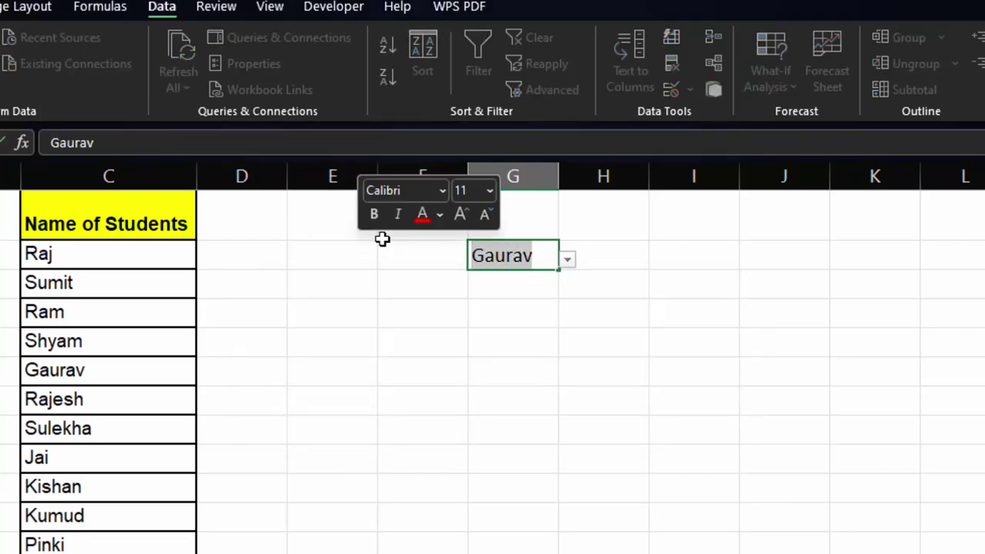
pyautogui.press('BackSpace')
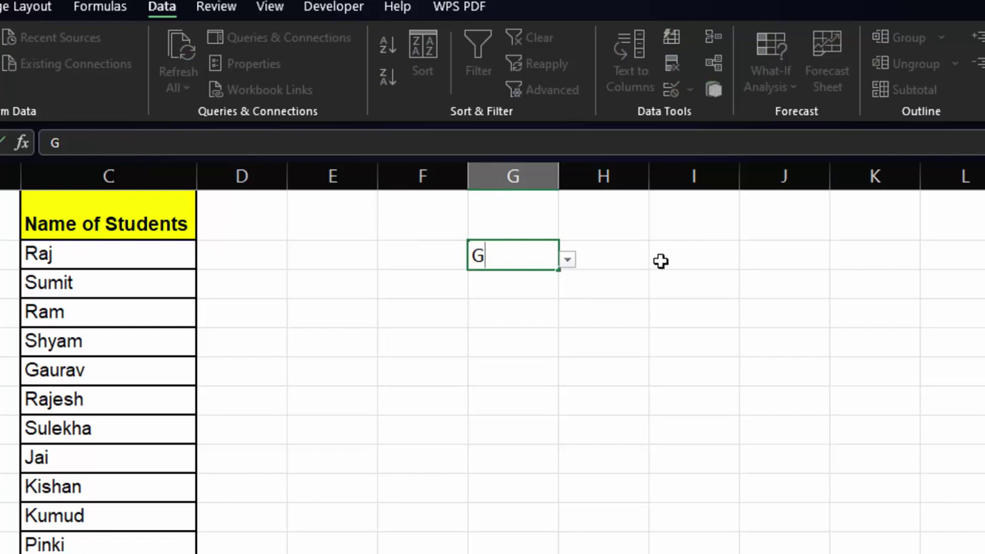
pyautogui.click(569, 263)
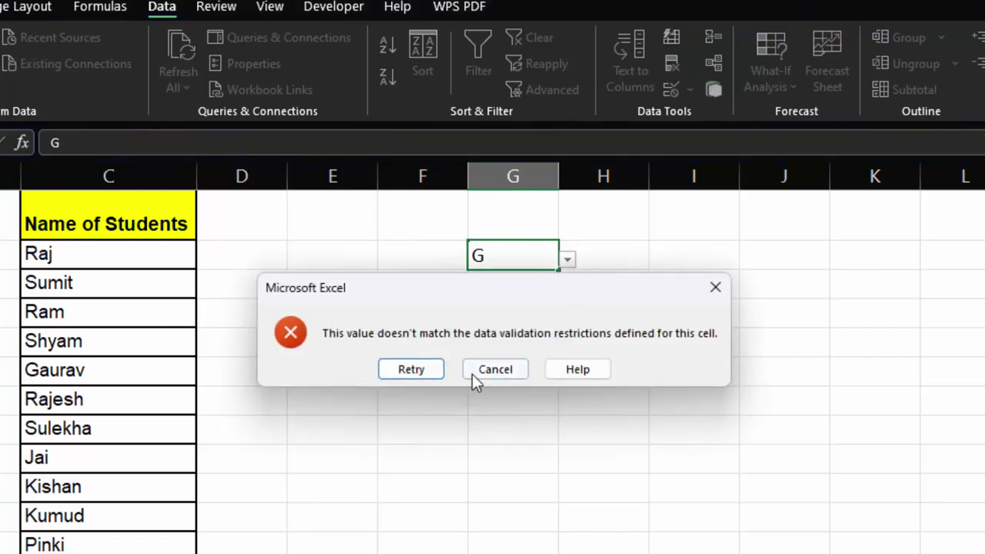
pyautogui.click(517, 374)
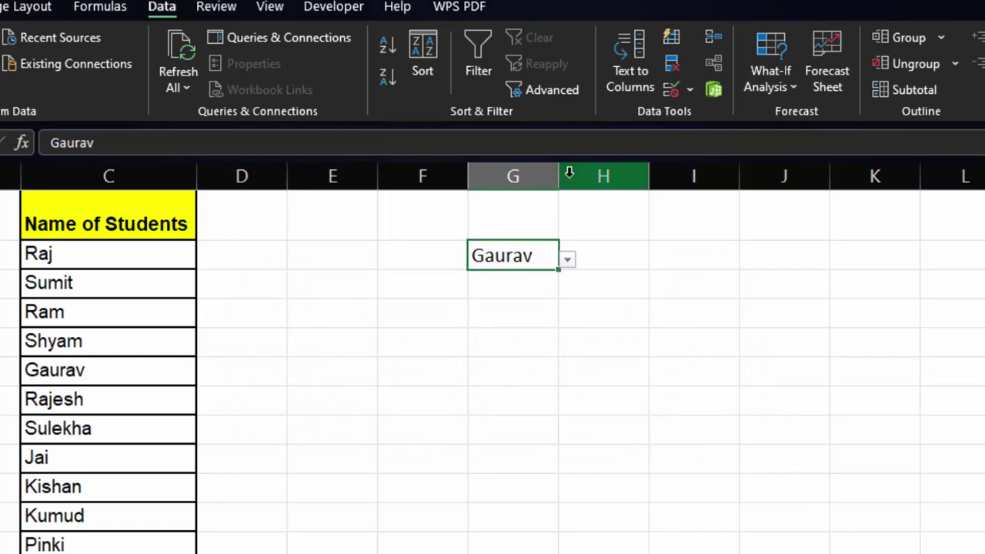
pyautogui.moveTo(560, 176); pyautogui.dragTo(594, 213)
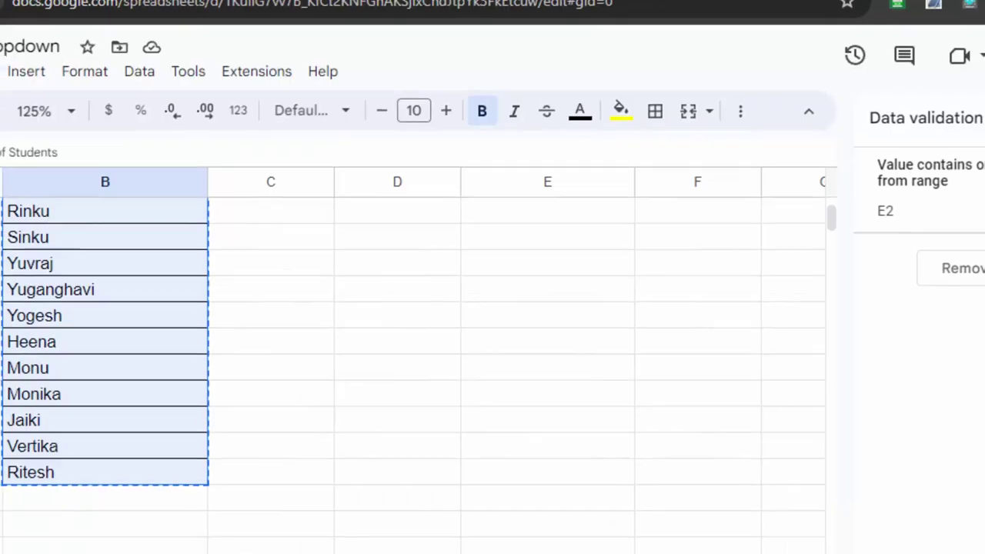
# Filter E2's searchable dropdown to names starting with R, then clear the letter to list all names.
pyautogui.click(366, 353)
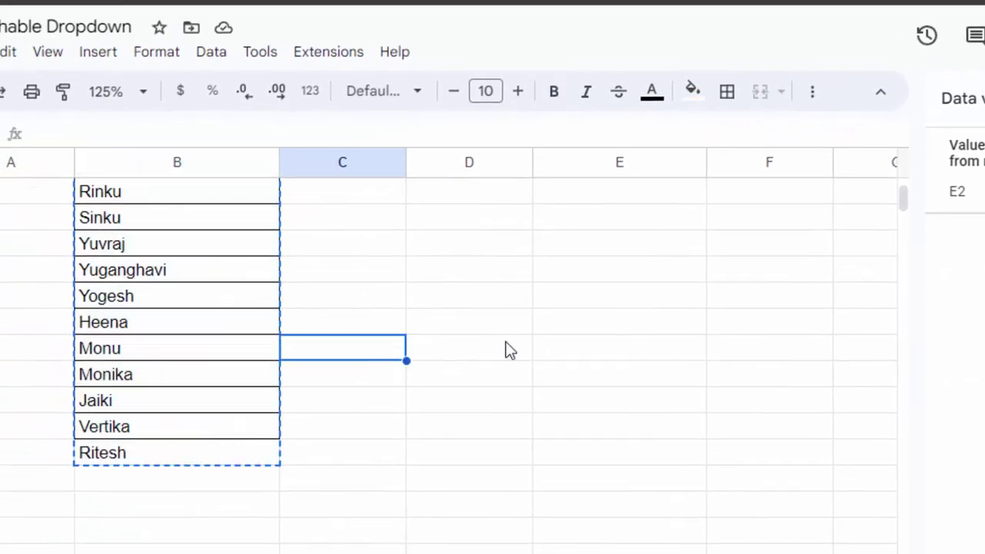
pyautogui.scroll(5, 541, 316)
pyautogui.scroll(1, 654, 346)
pyautogui.click(682, 218)
pyautogui.write('R')
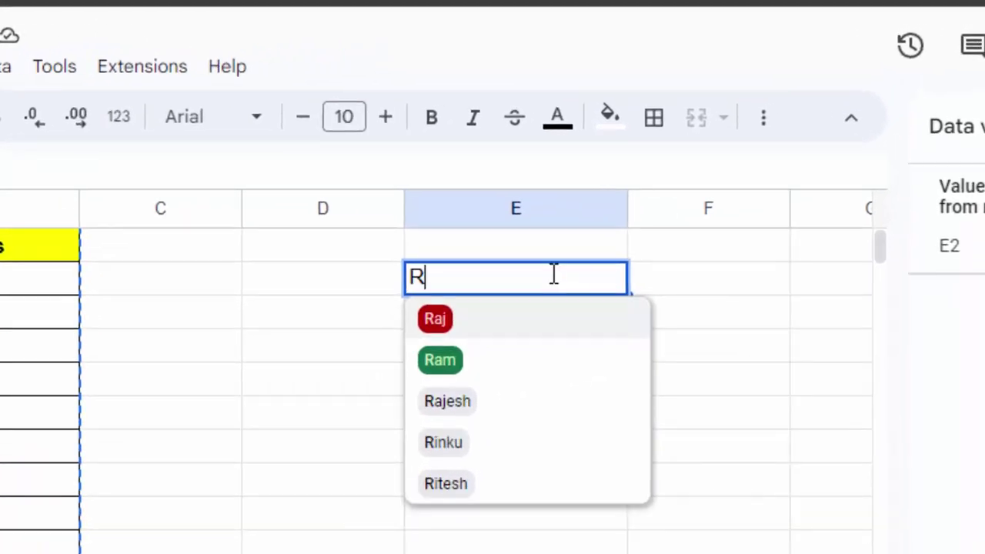
pyautogui.press('BackSpace')
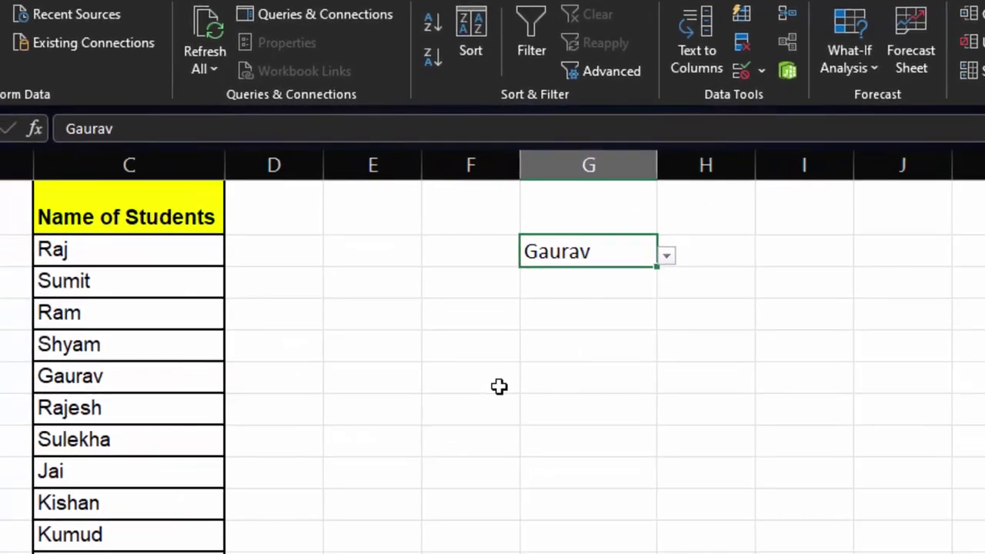
pyautogui.click(440, 339)
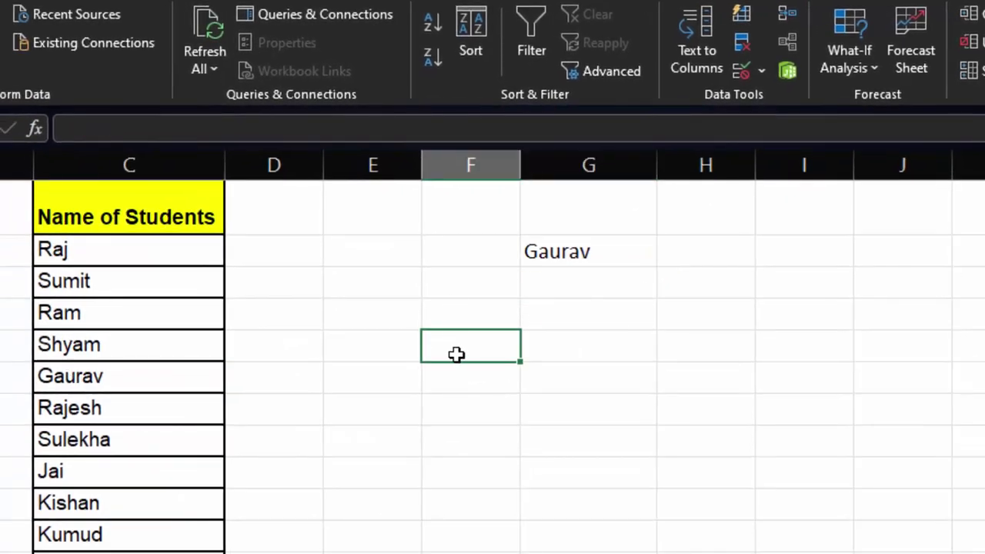